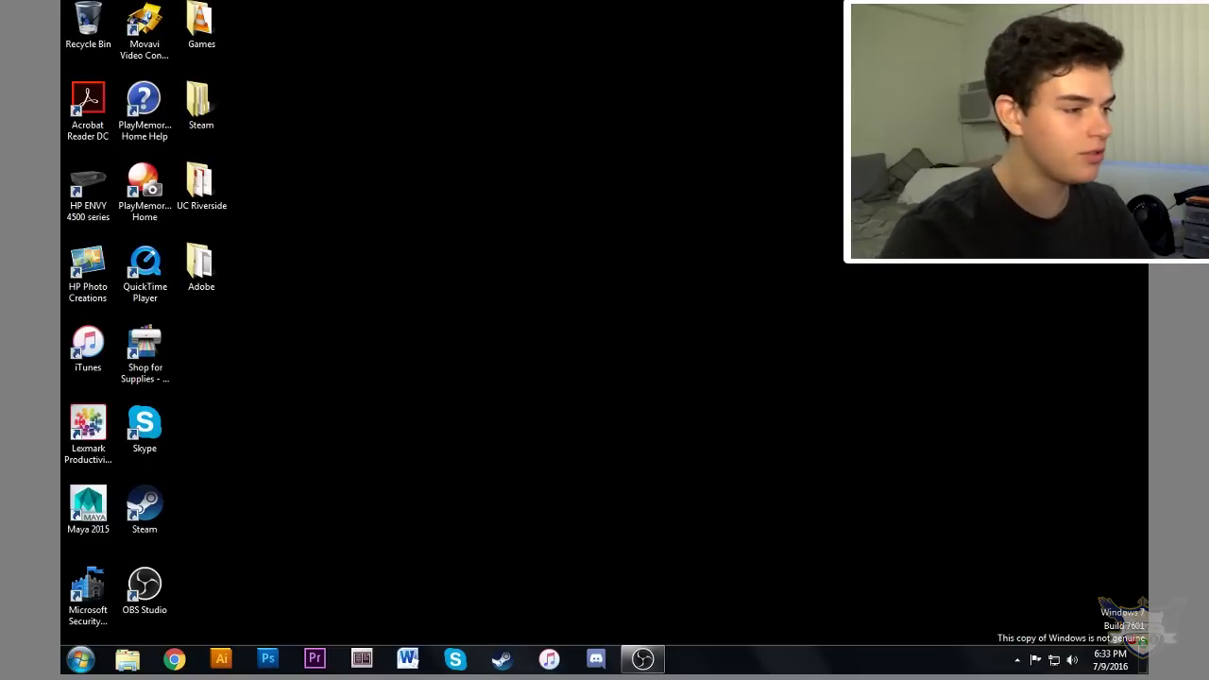
Launch Google Chrome from the taskbar so a blank new tab appears.
click(174, 659)
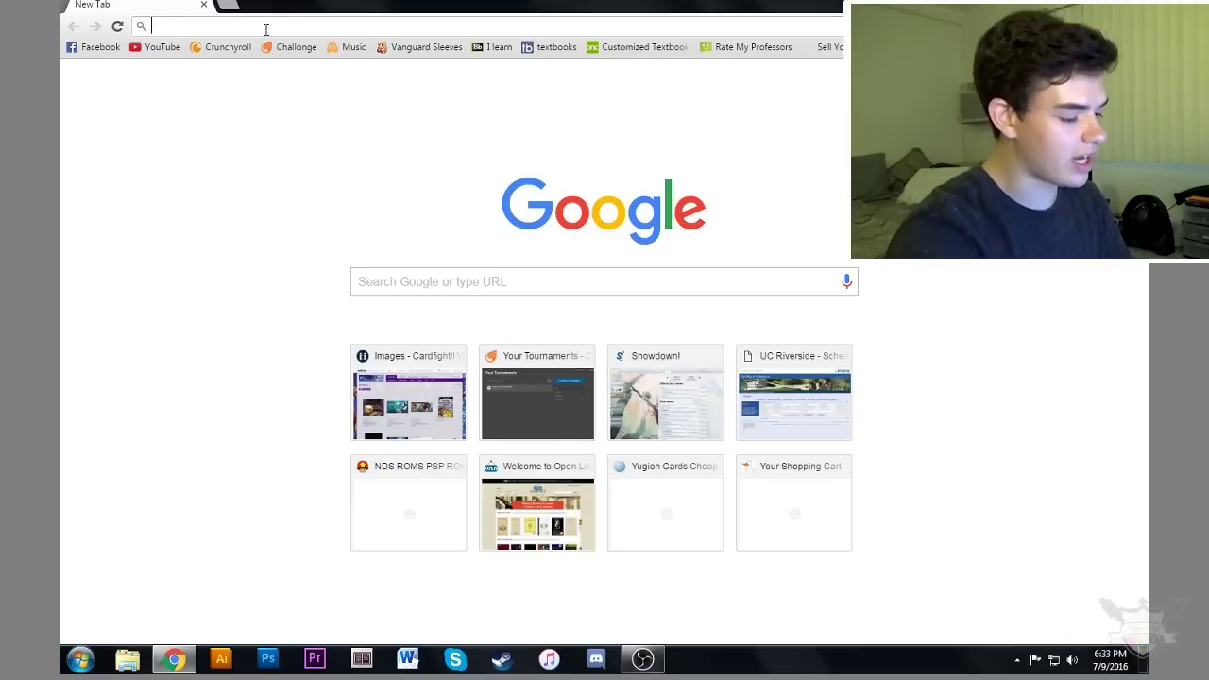
Search Google for 'winrar free trial' and open the official WinRAR 5.31 homepage.
text(winrar f)
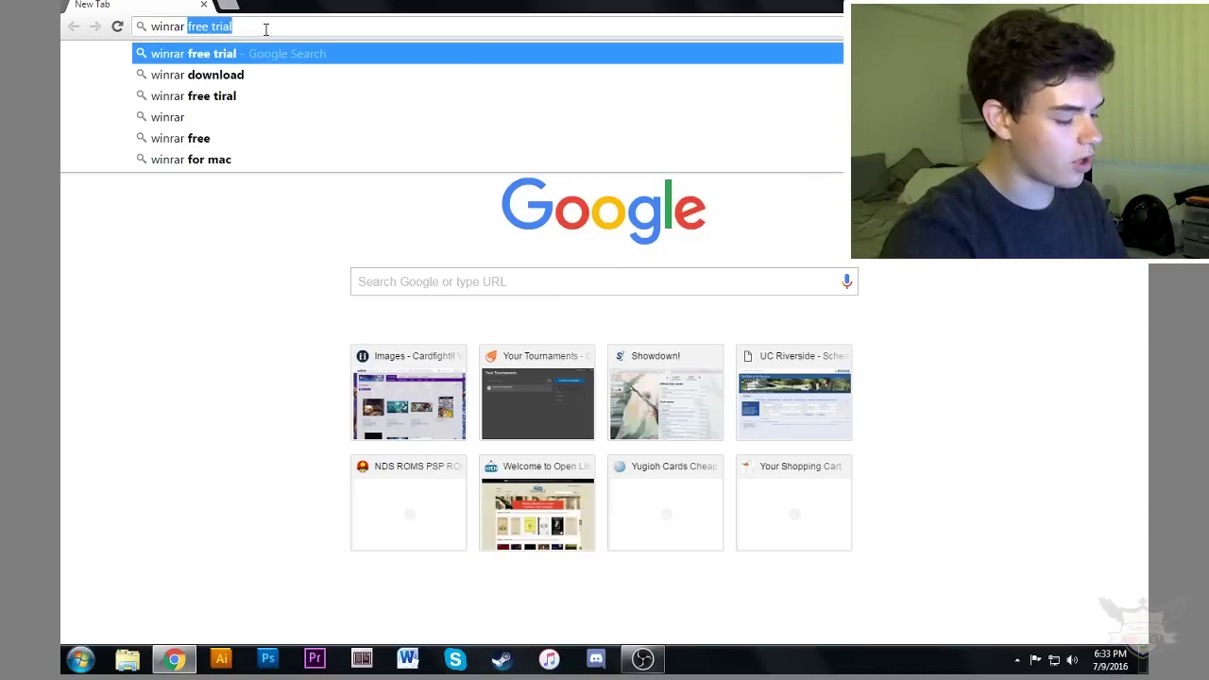
text(ree trial)
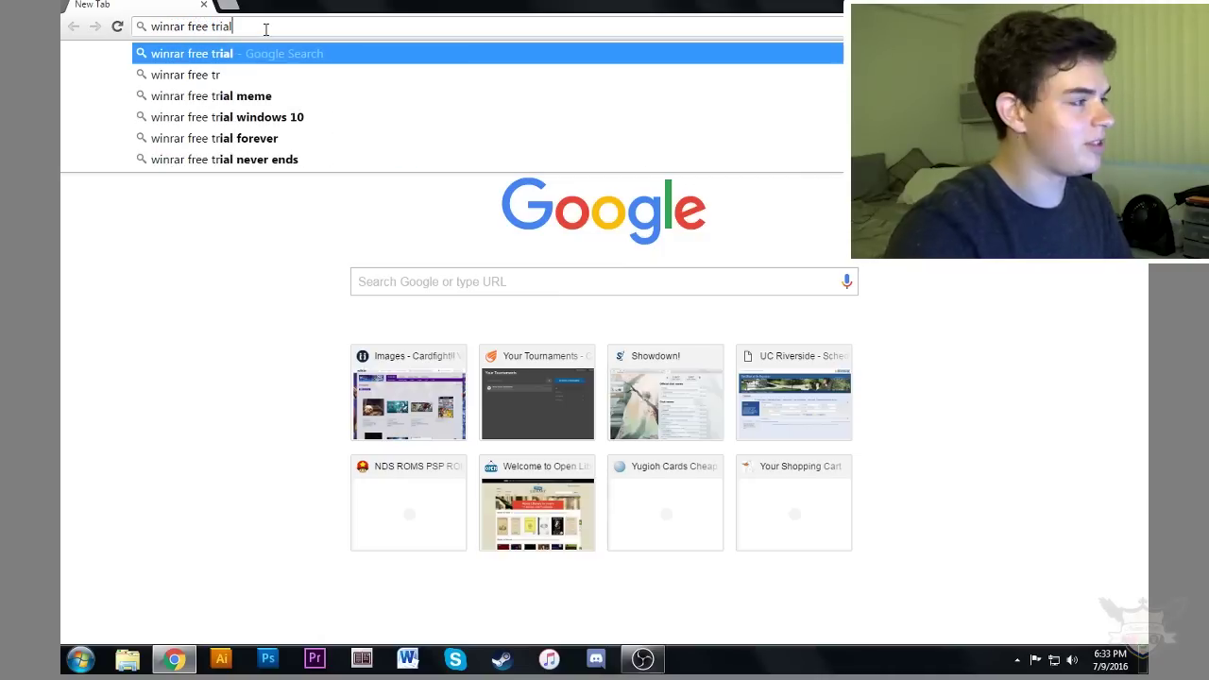
key(Return)
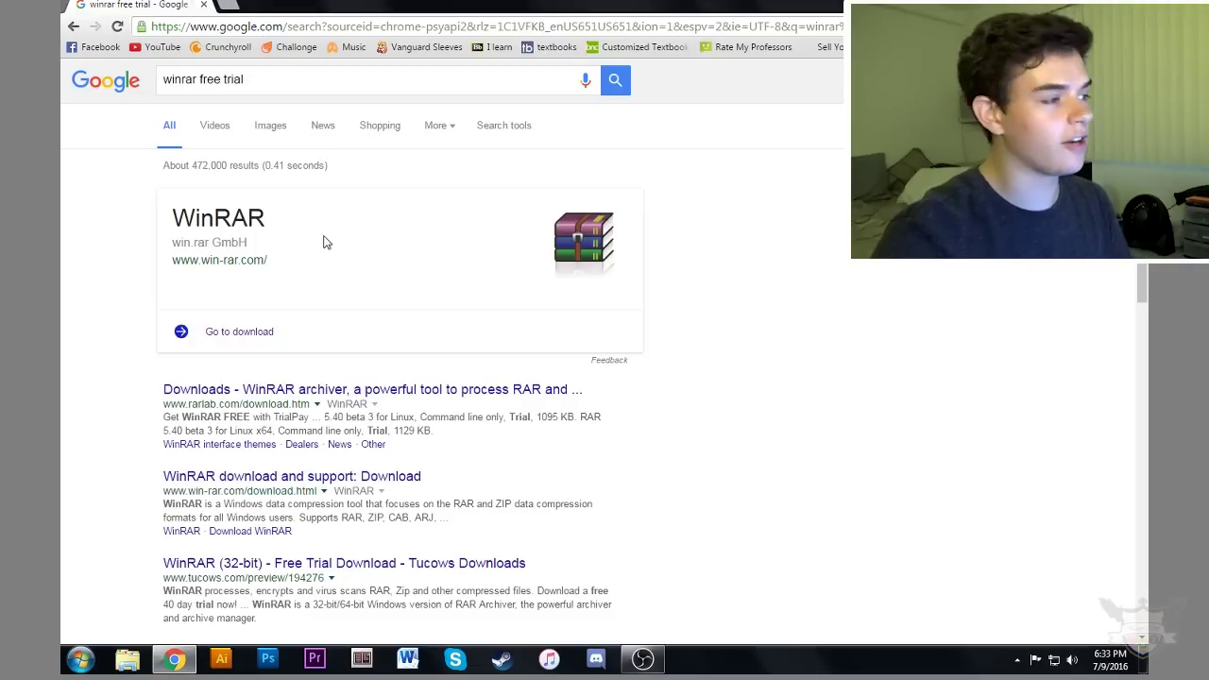
click(256, 336)
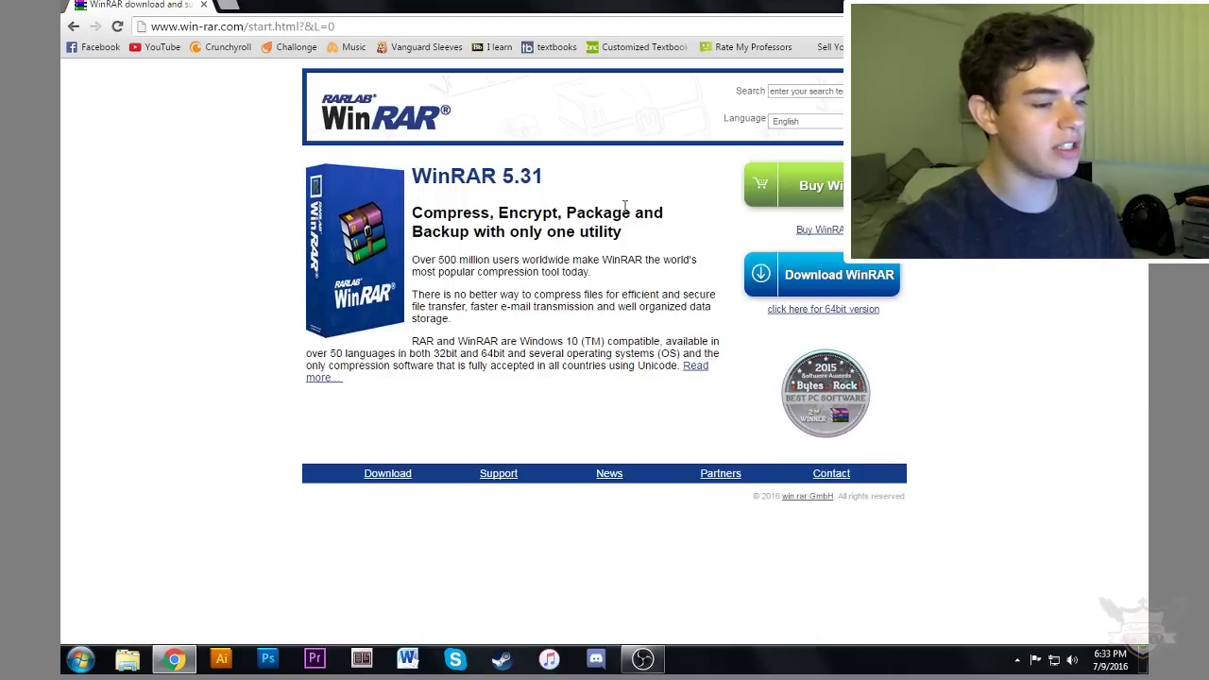
Download the 64-bit WinRAR installer winrar-x64-531.exe from win-rar.com.
click(820, 310)
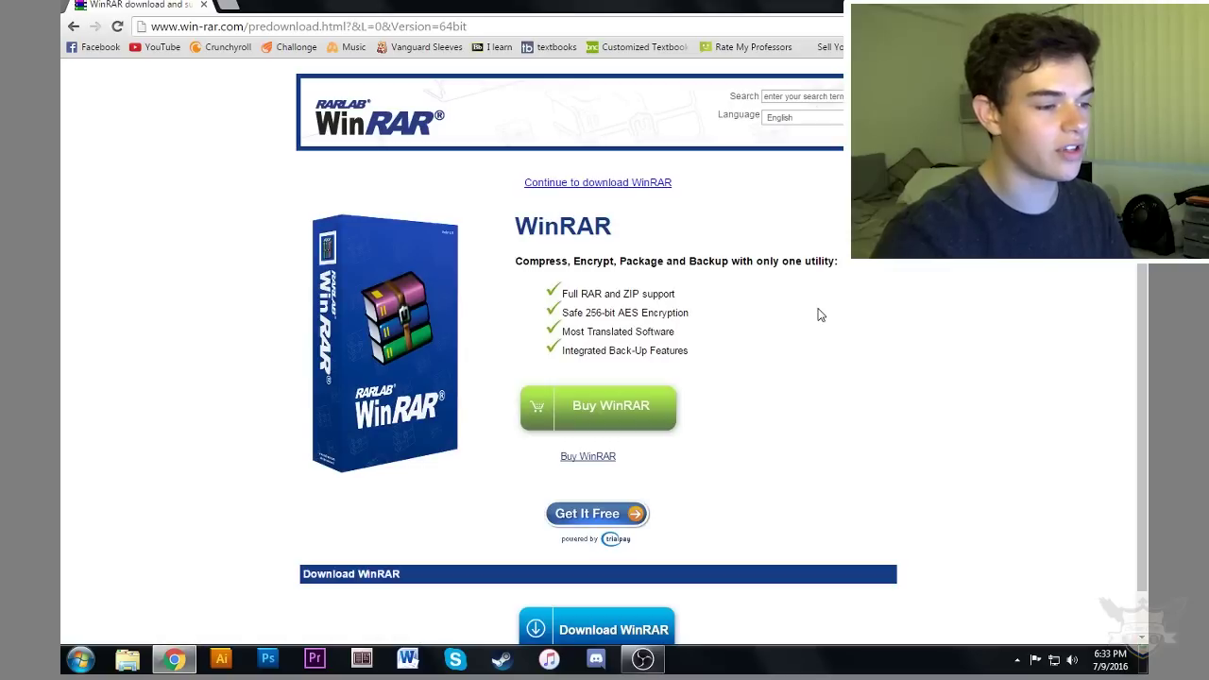
scroll(820, 314, down, 1)
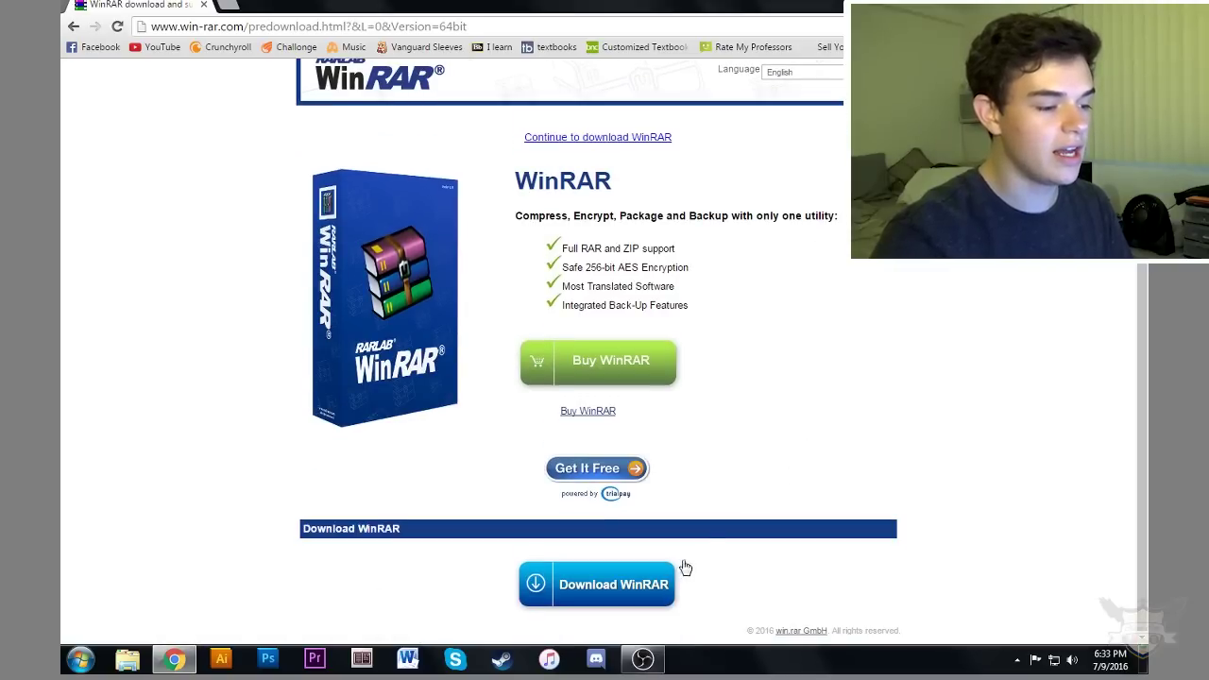
click(602, 596)
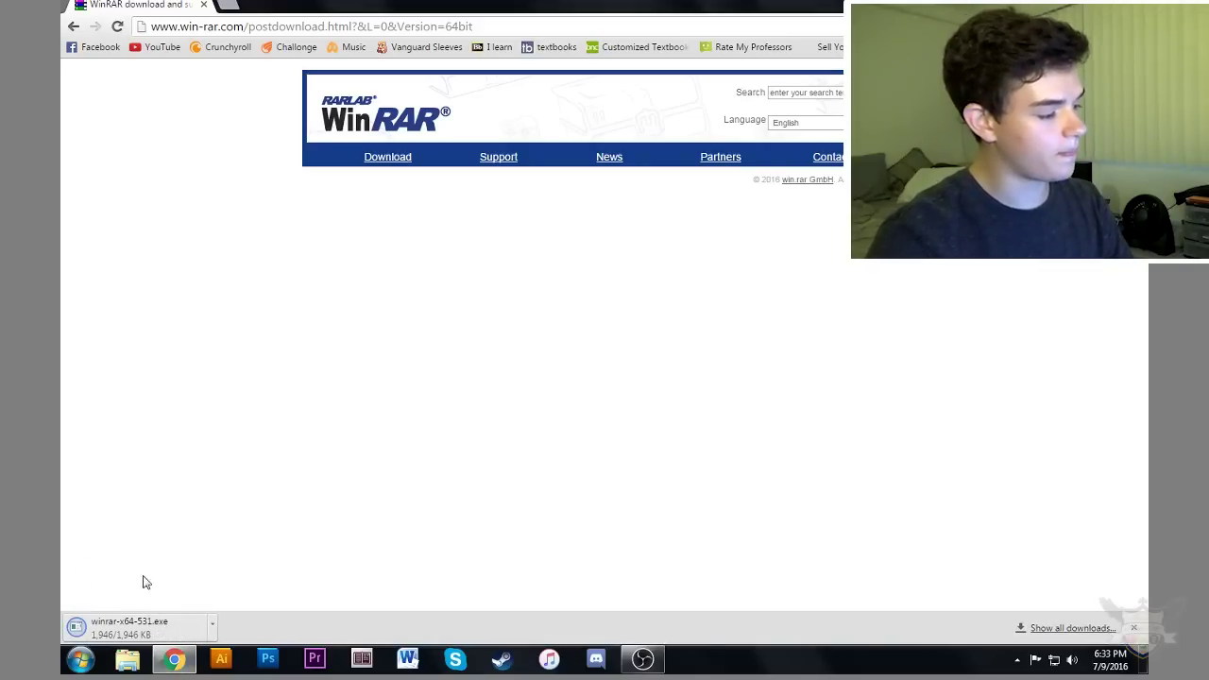
Run winrar-x64-531.exe to install WinRAR into C:\Program Files\WinRAR with default associations.
click(154, 627)
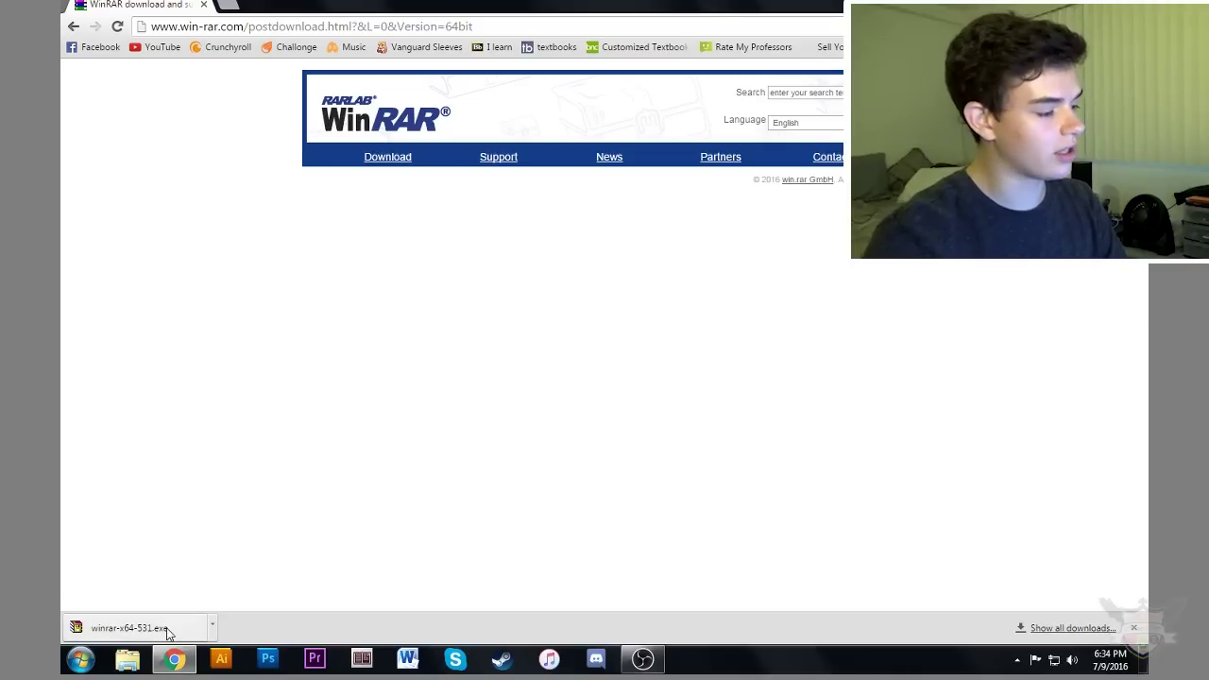
click(173, 628)
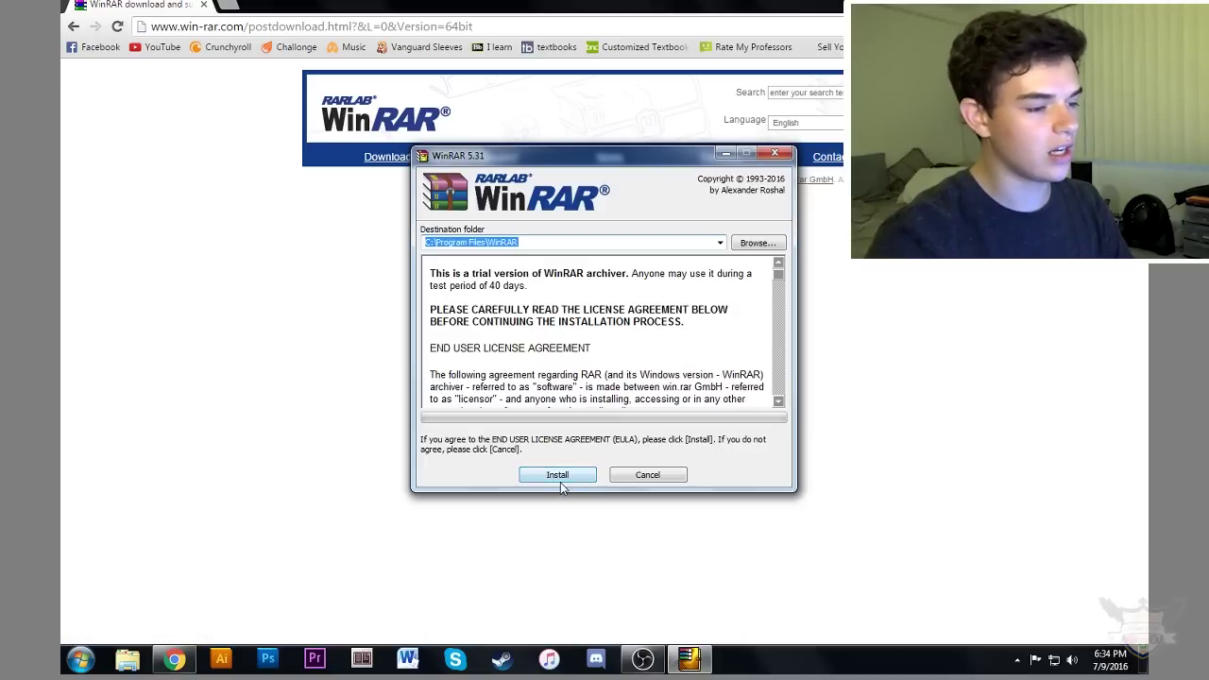
click(558, 475)
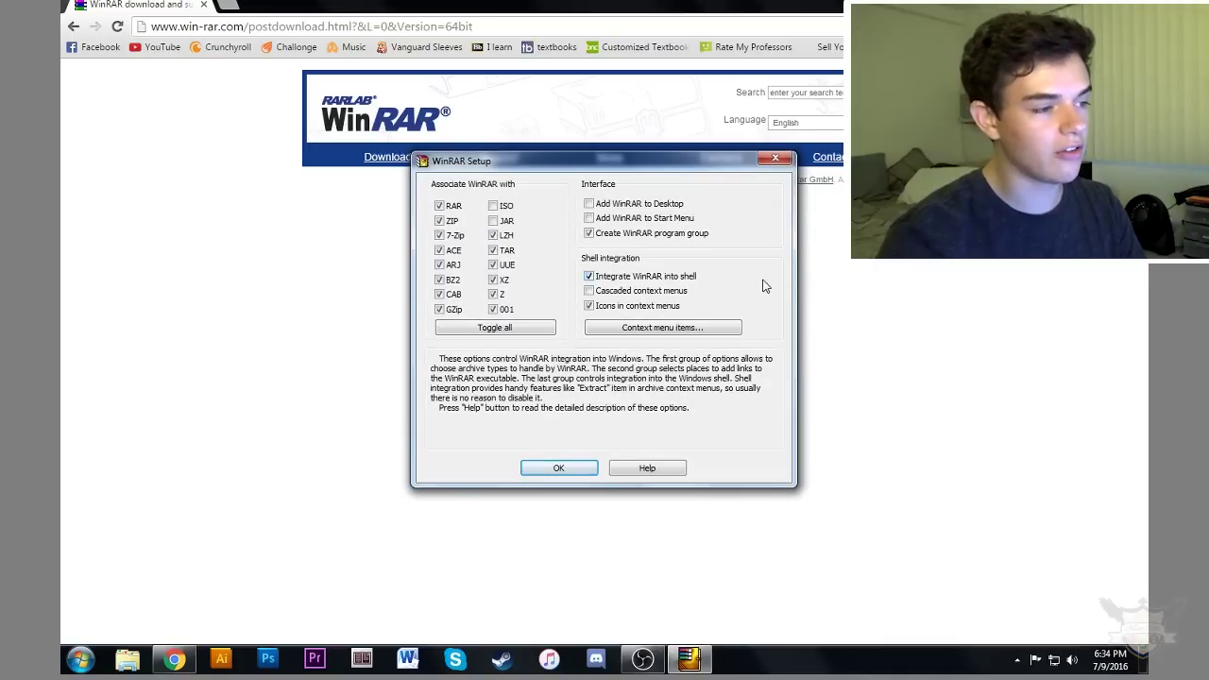
click(563, 470)
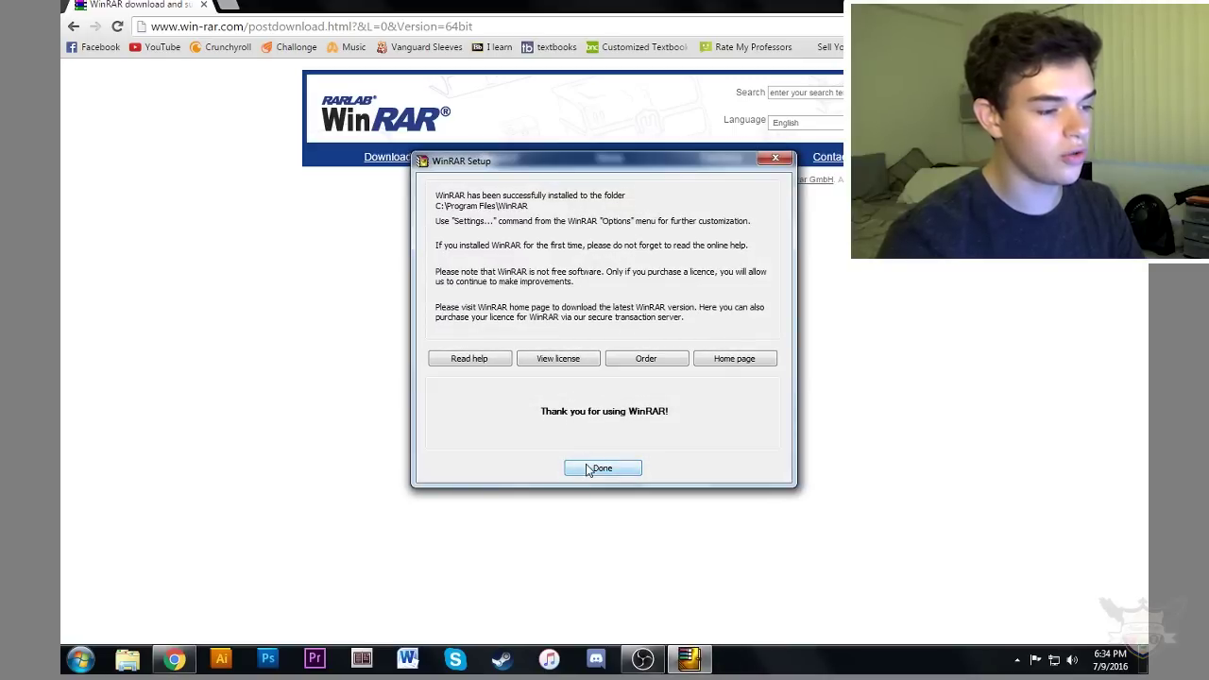
click(593, 470)
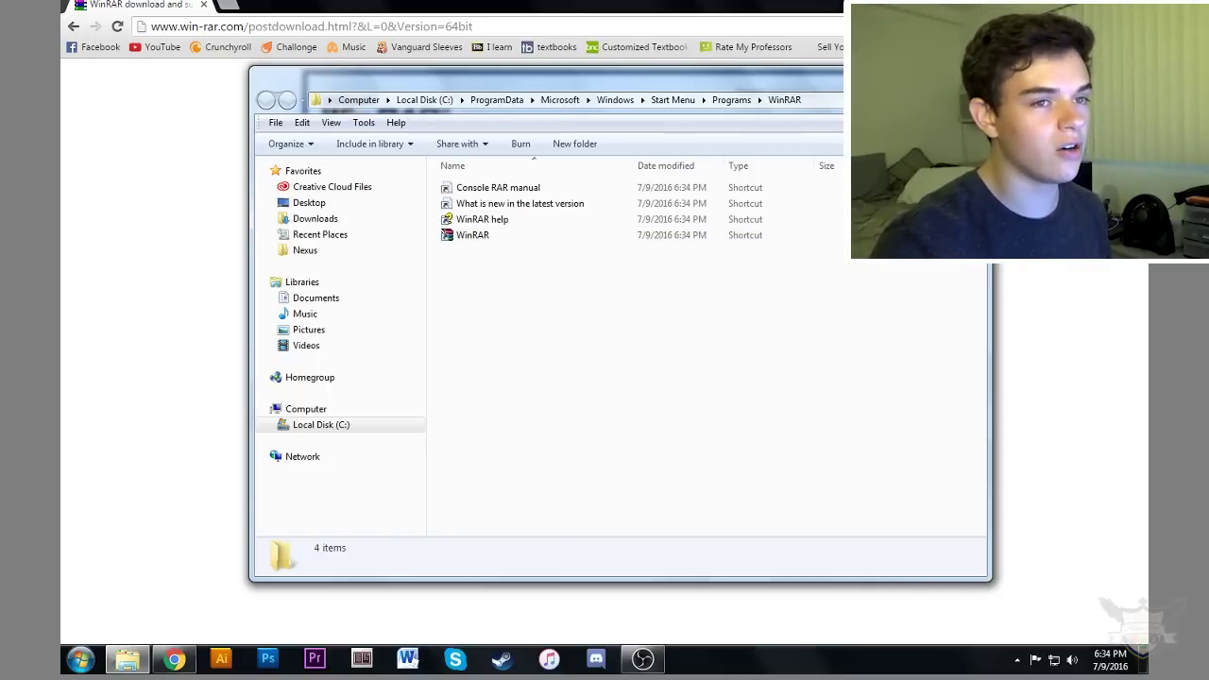
click(971, 74)
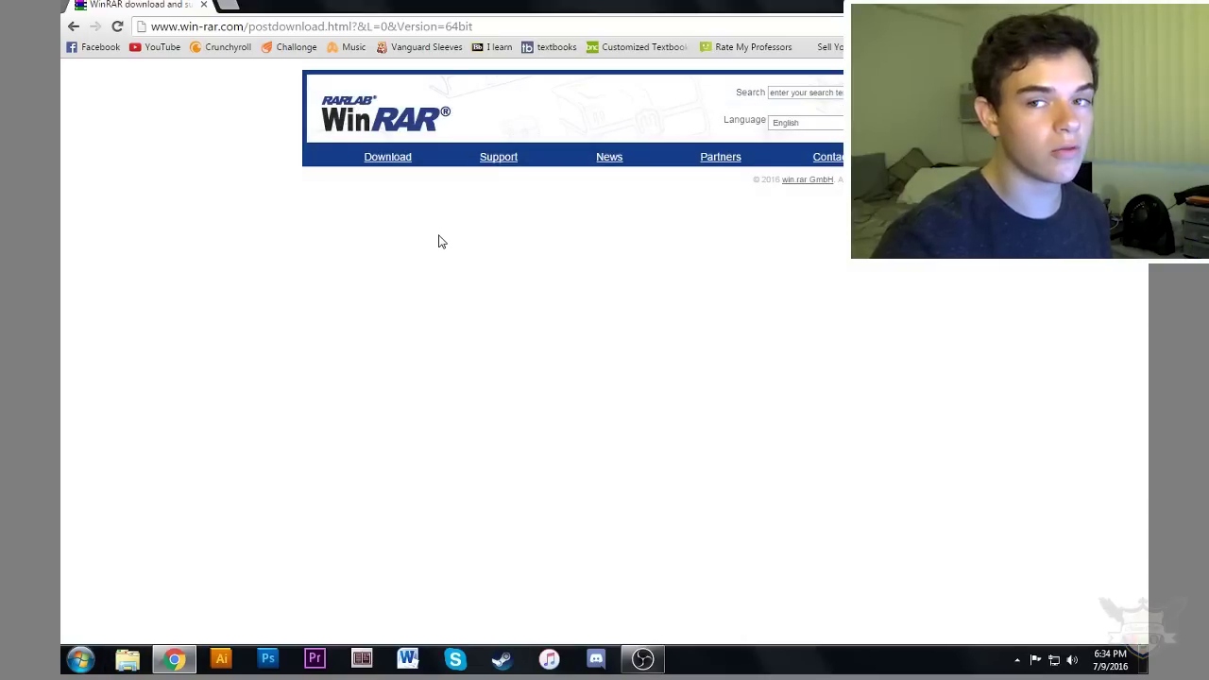
Open the cardfight.ru/cf-area page in a new tab via the 'cardfight area' suggestion.
click(238, 3)
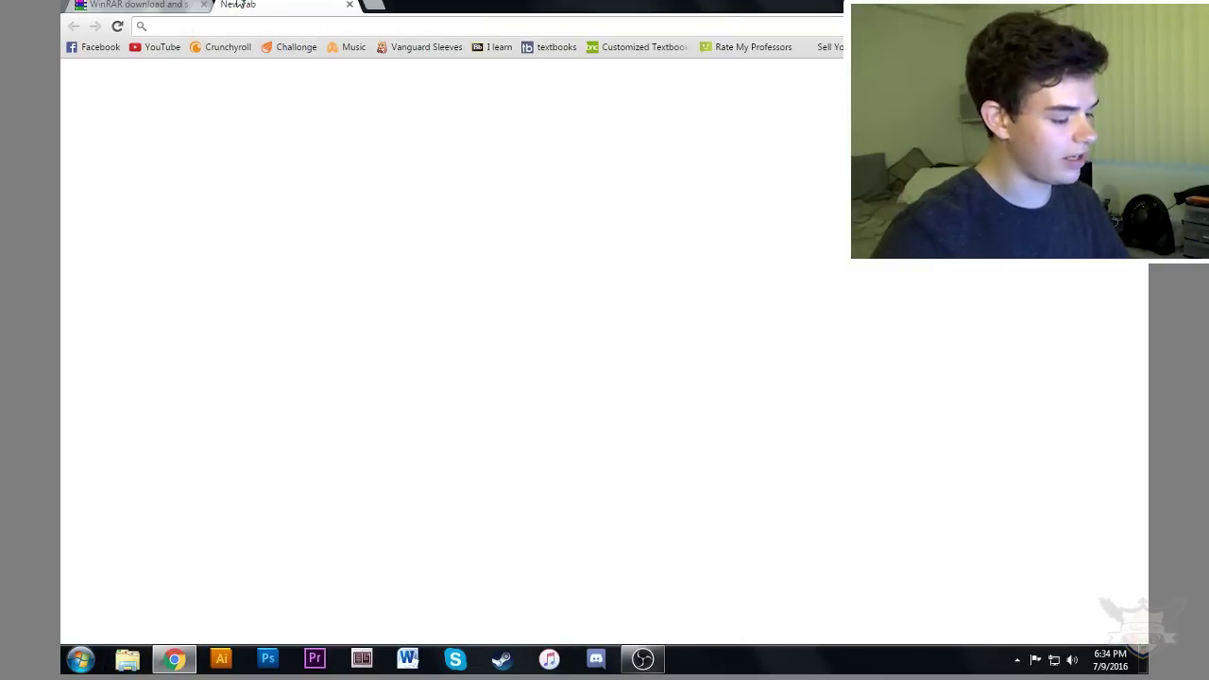
text(cardfight )
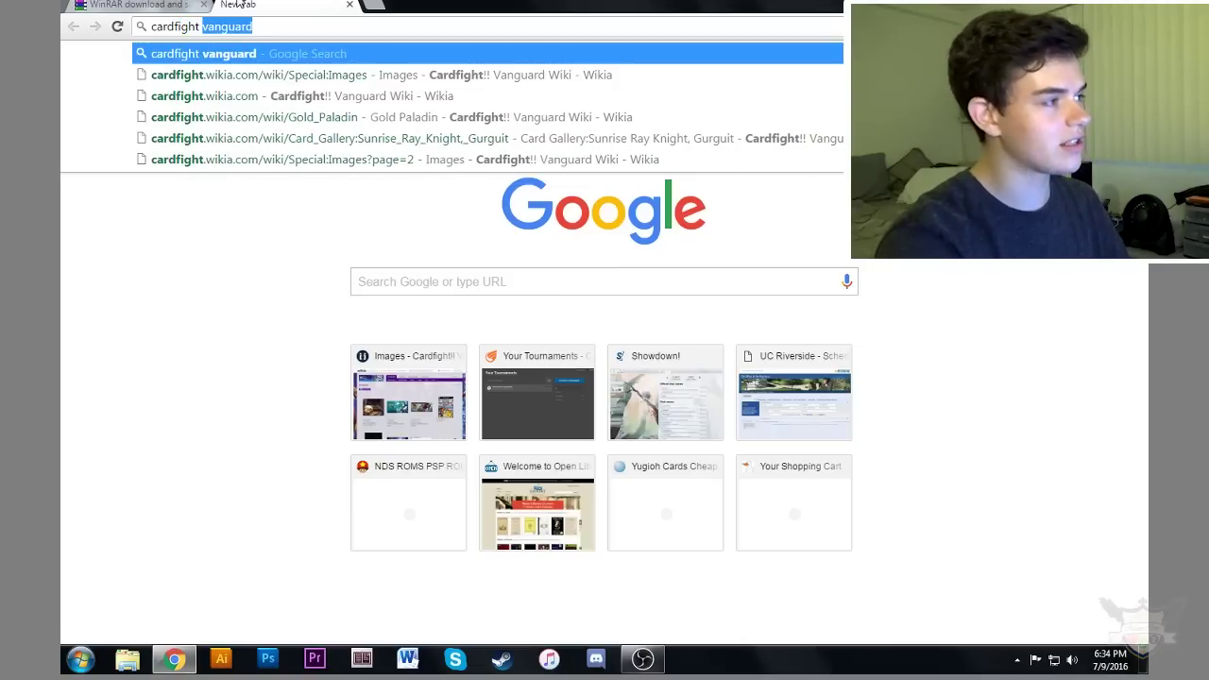
text(area)
key(Down)
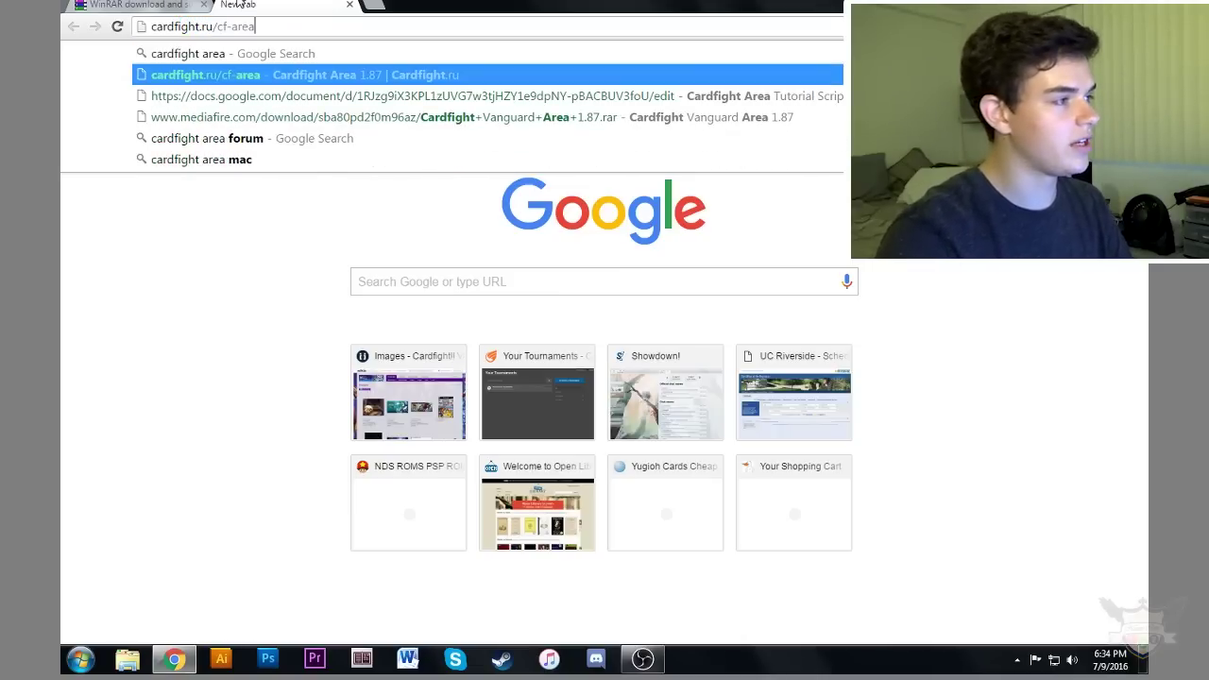
click(237, 78)
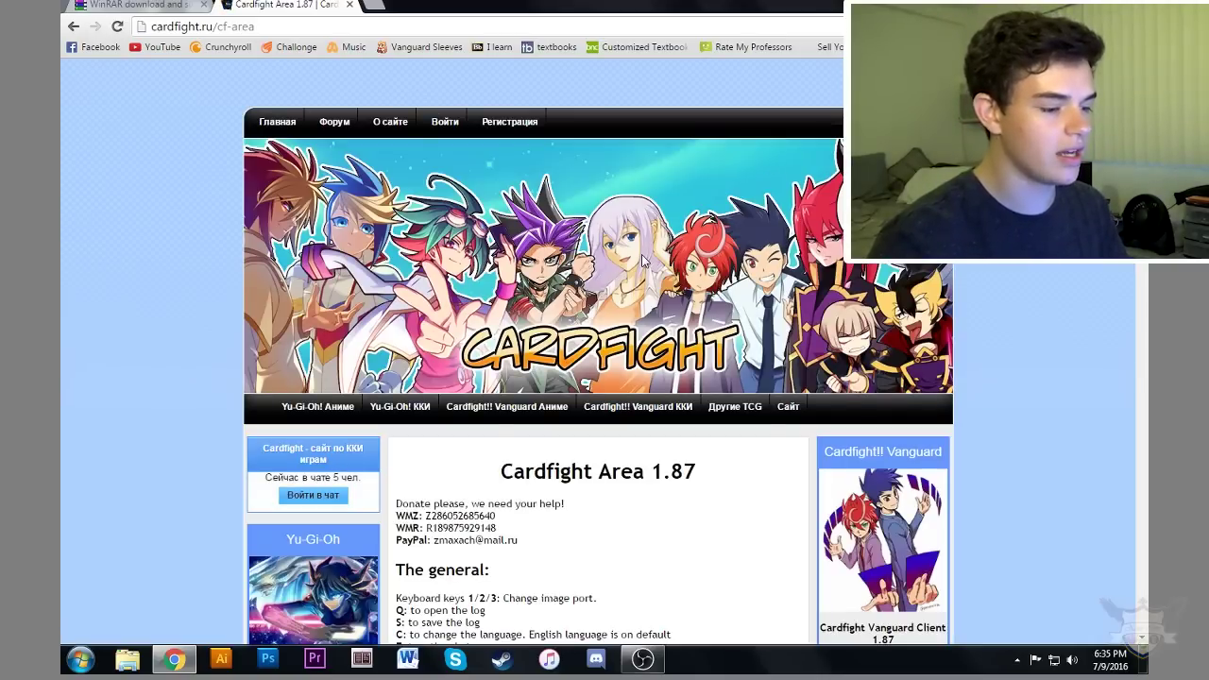
Scroll down to the Cardfight Area 1.87 full-version and update download links.
scroll(610, 324, down, 3)
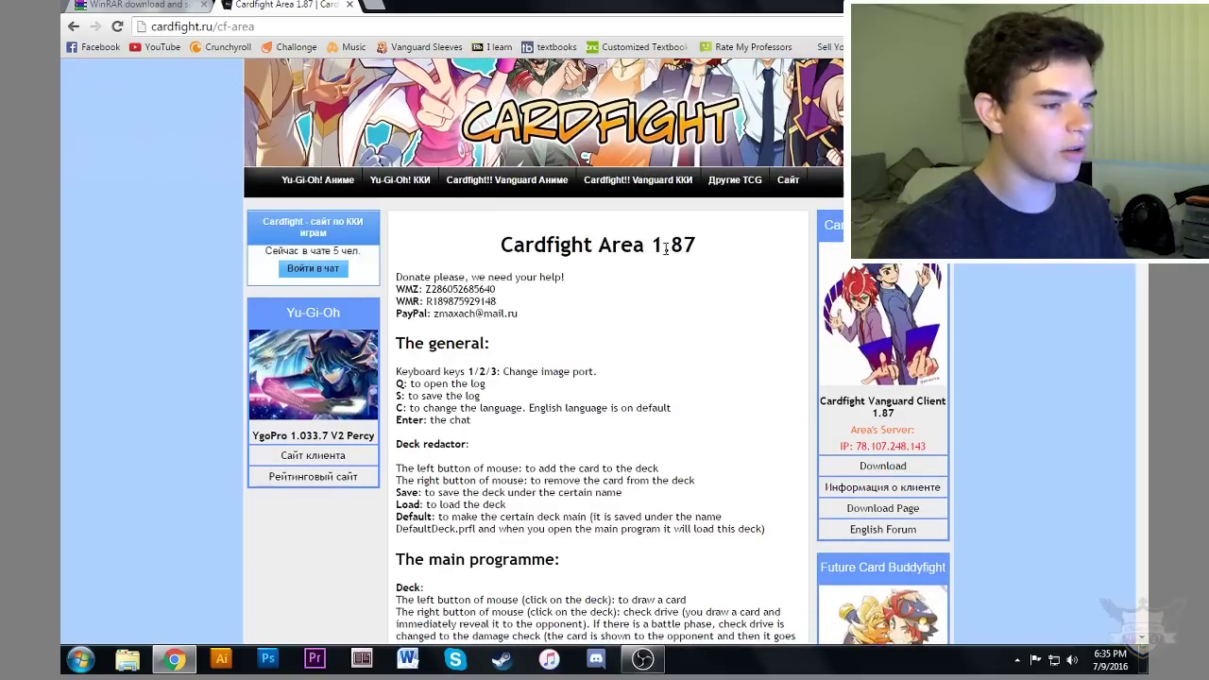
scroll(699, 312, down, 3)
scroll(531, 297, down, 3)
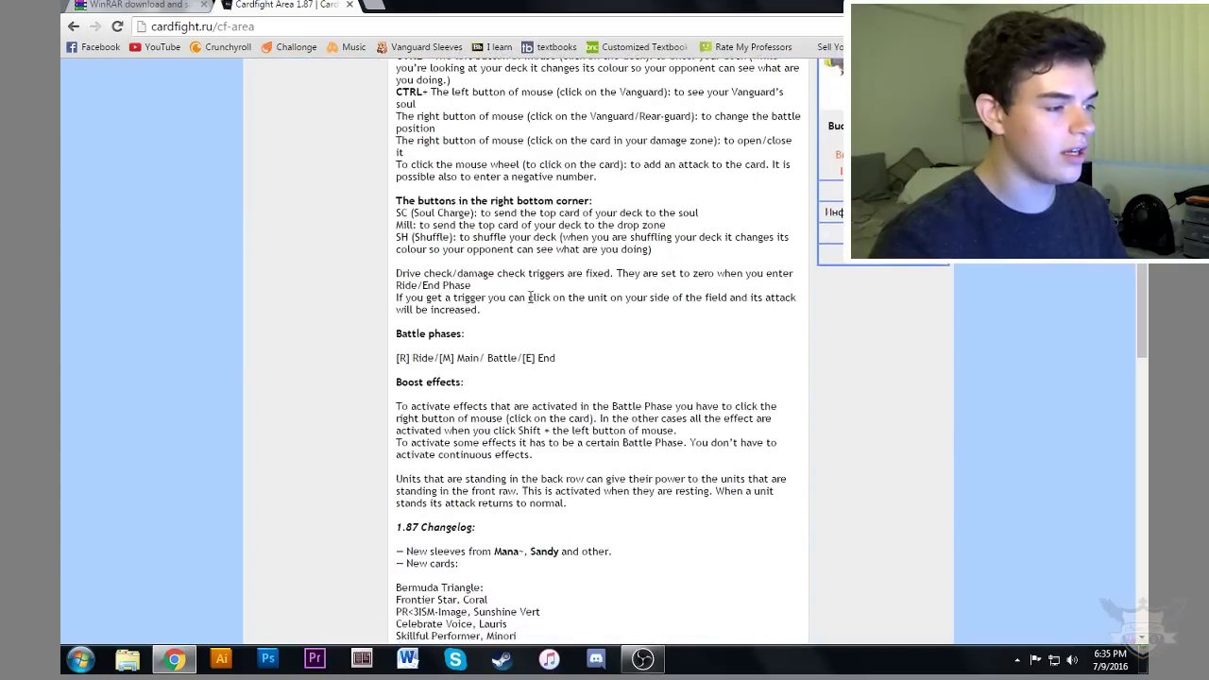
scroll(546, 291, up, 5)
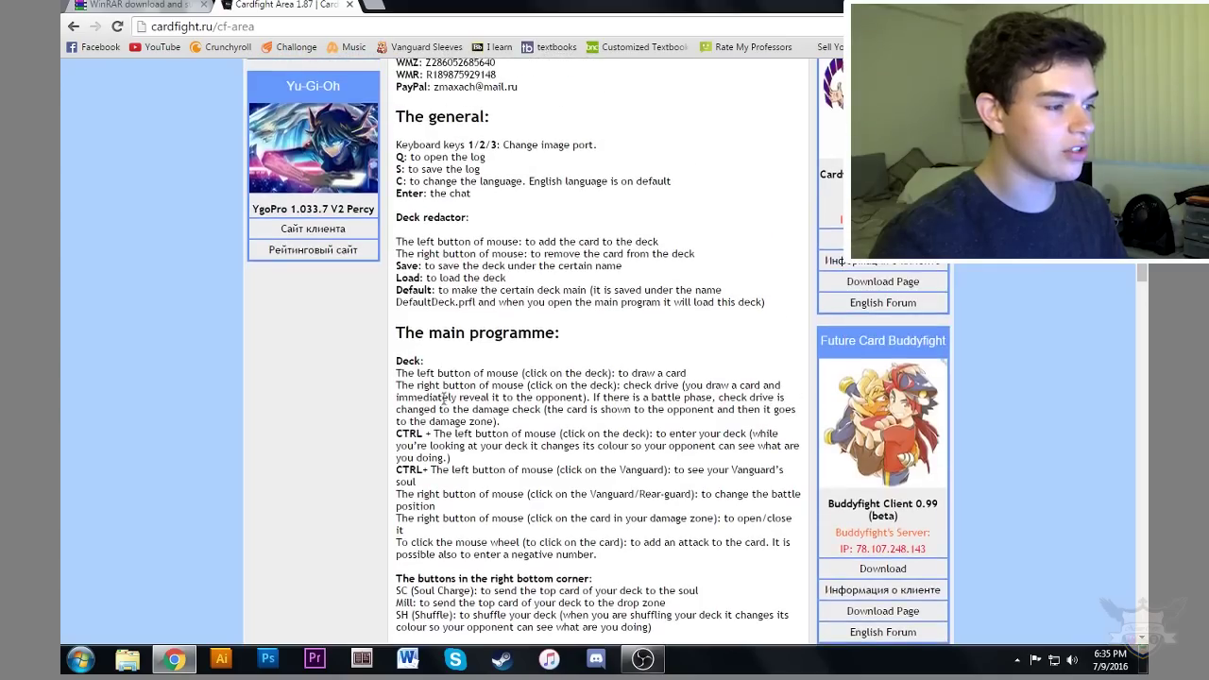
scroll(425, 446, down, 1)
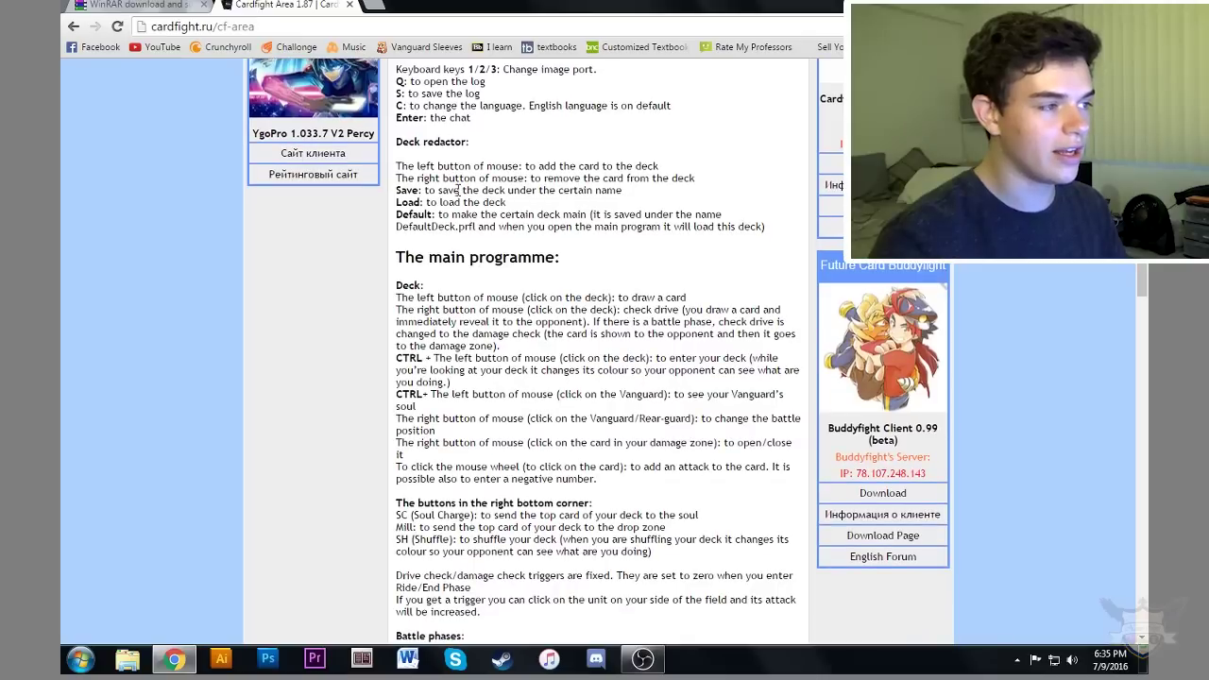
scroll(458, 189, down, 1)
scroll(488, 291, down, 3)
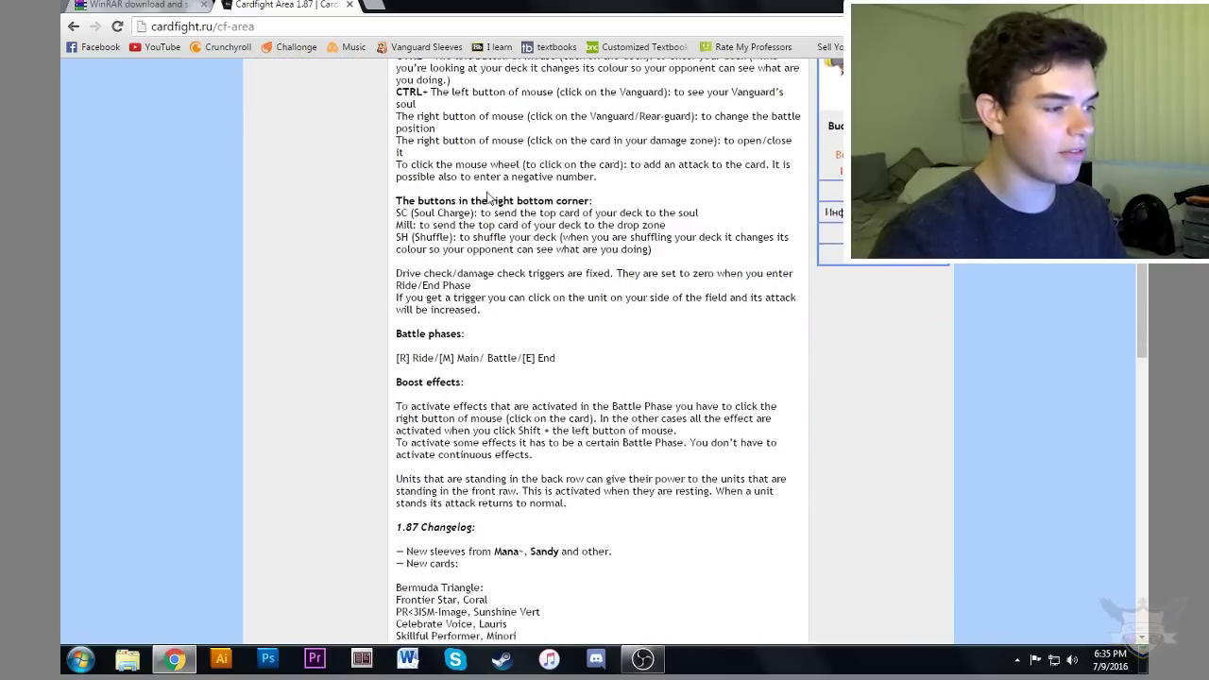
scroll(540, 329, down, 3)
scroll(451, 318, down, 1)
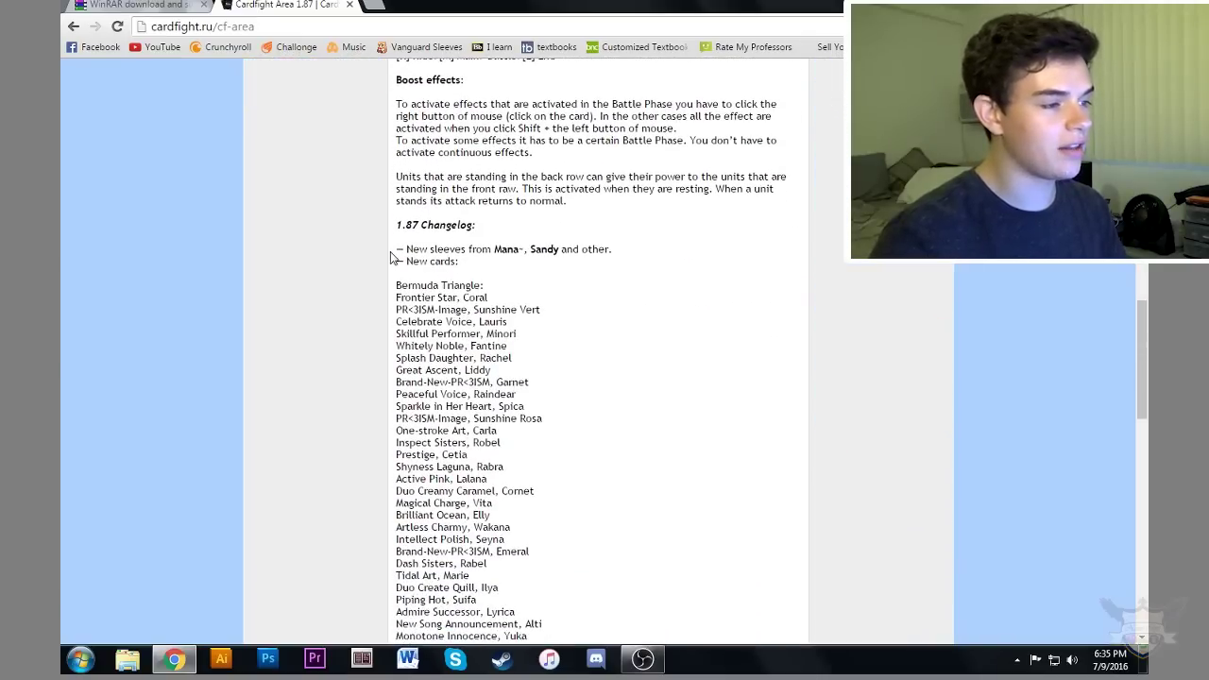
scroll(460, 315, down, 1)
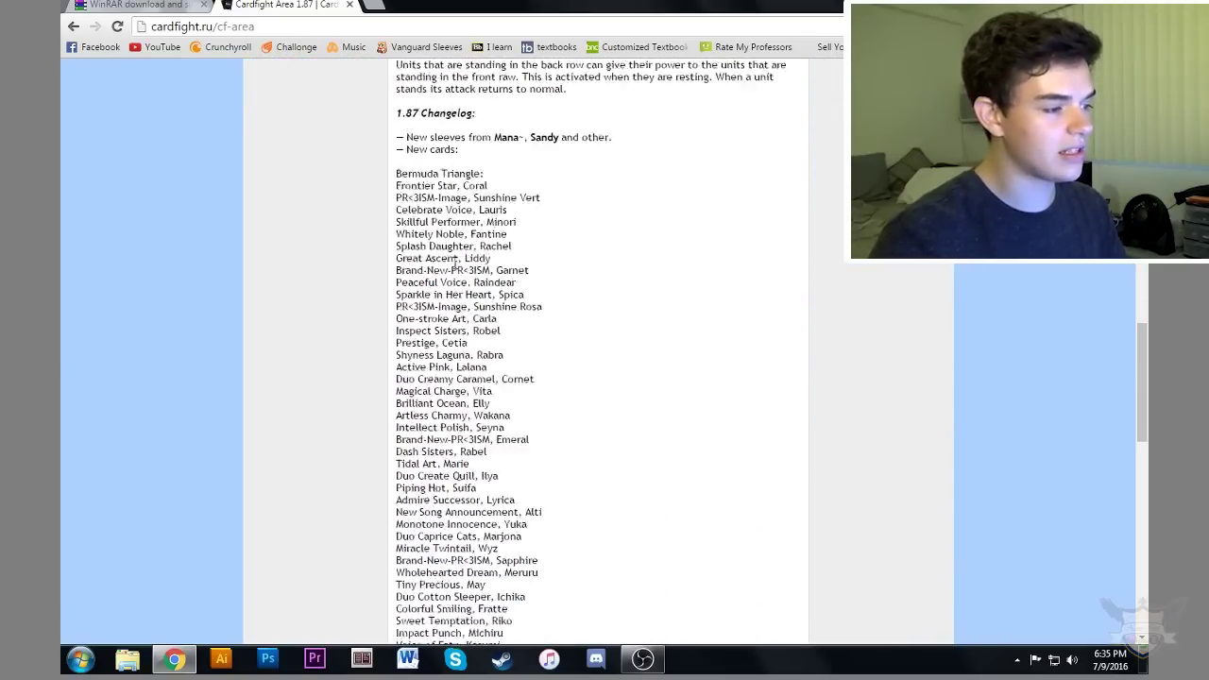
scroll(460, 314, down, 4)
scroll(505, 337, down, 3)
scroll(505, 337, down, 1)
scroll(503, 335, down, 3)
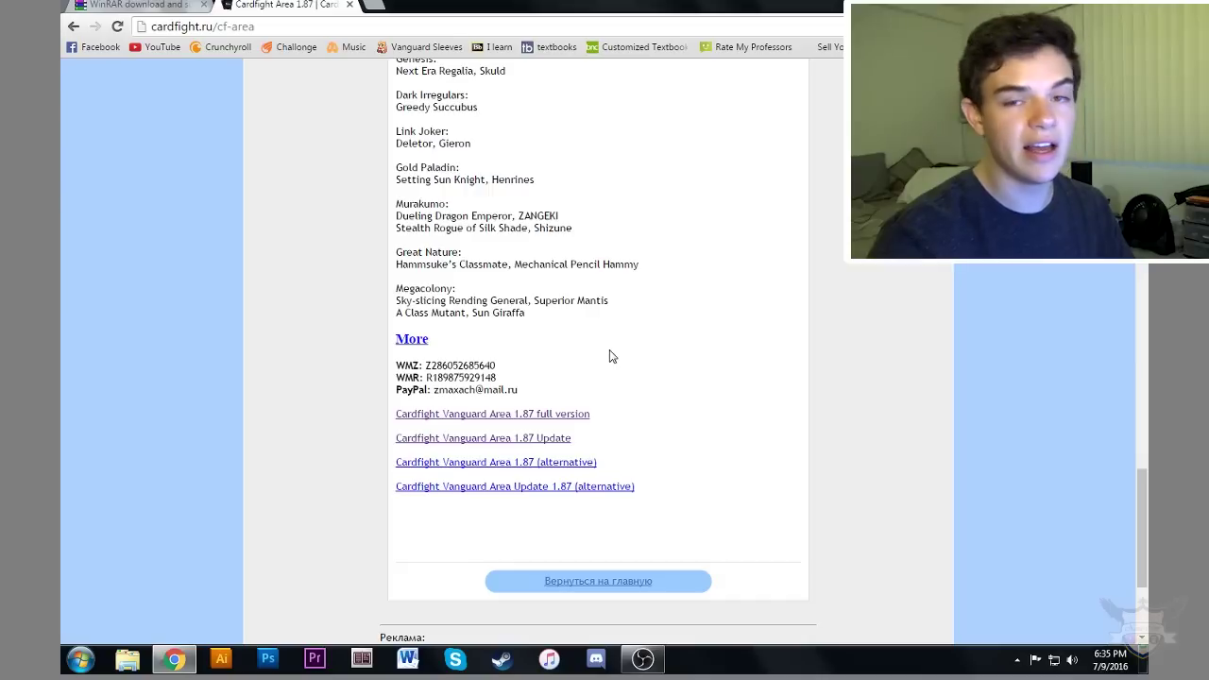
Start the 481 MB Cardfight Vanguard Area 1.87 RAR download on MediaFire, closing the survey tab.
click(553, 421)
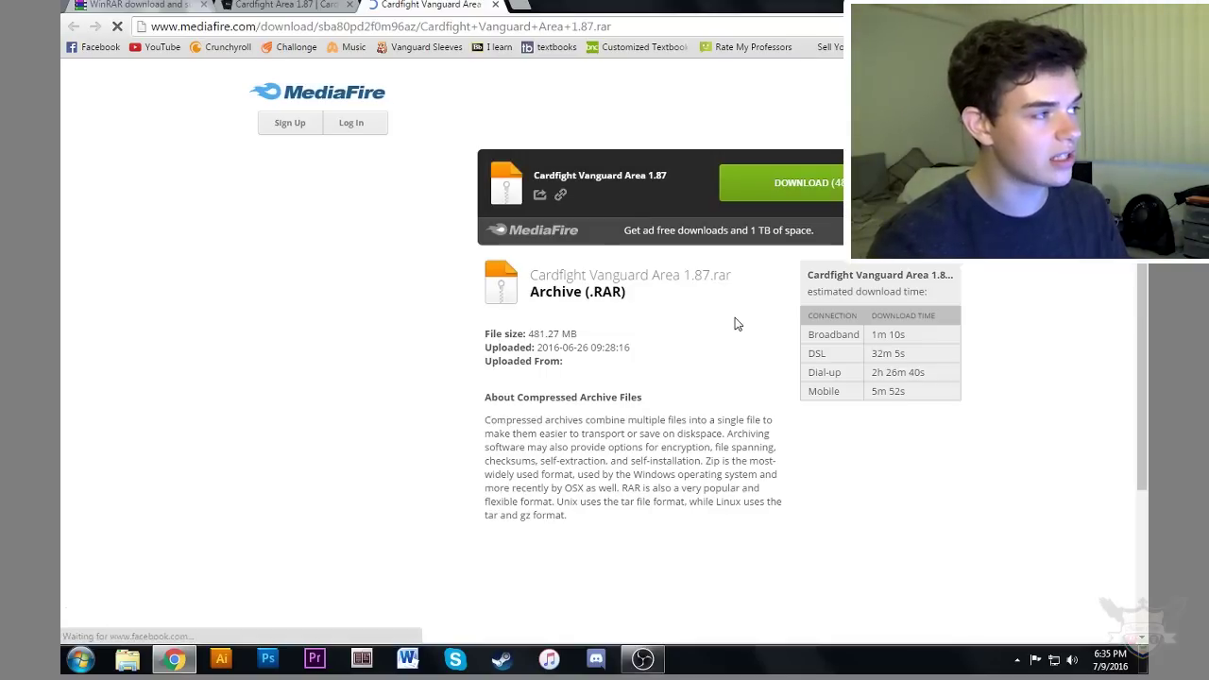
click(821, 194)
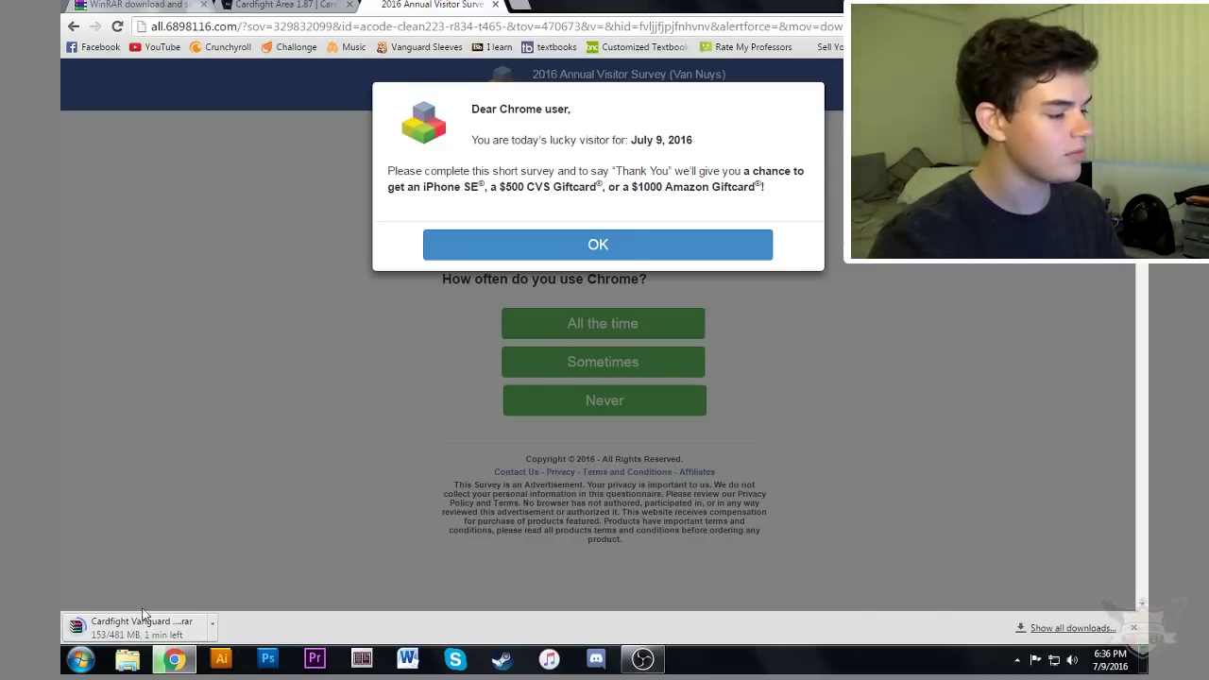
click(493, 6)
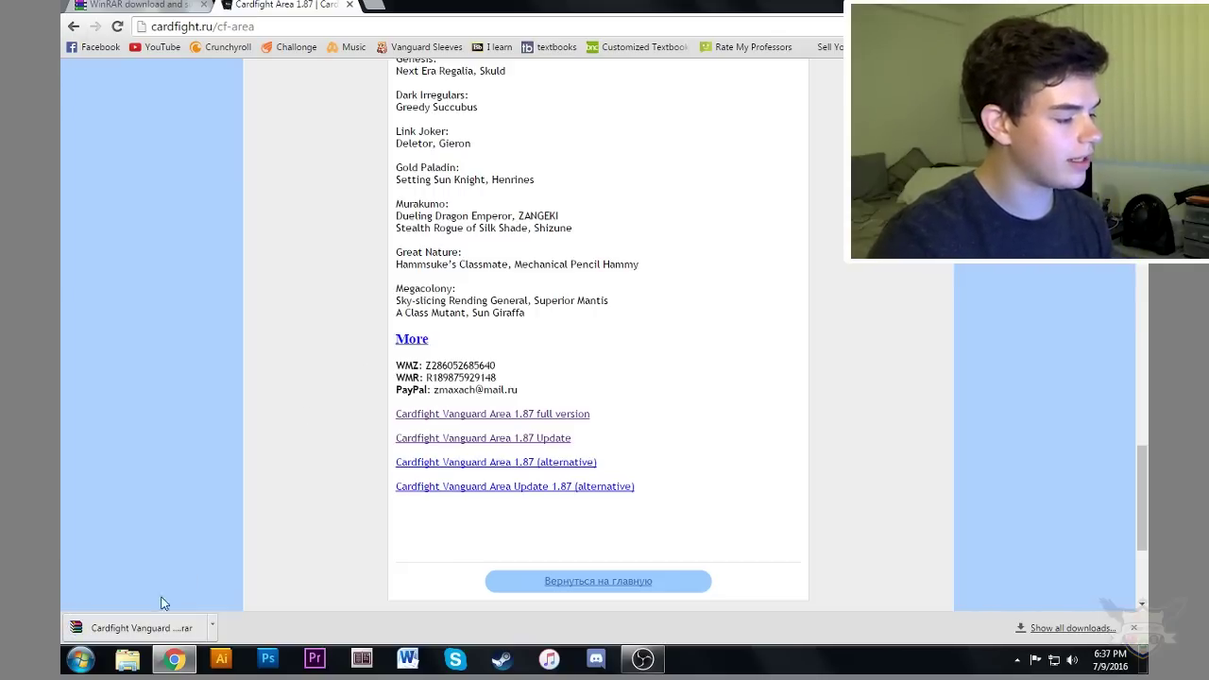
Open the Cardfight Vanguard Area 1.87 archive in WinRAR, dismiss the licence notice, and minimize it.
click(159, 628)
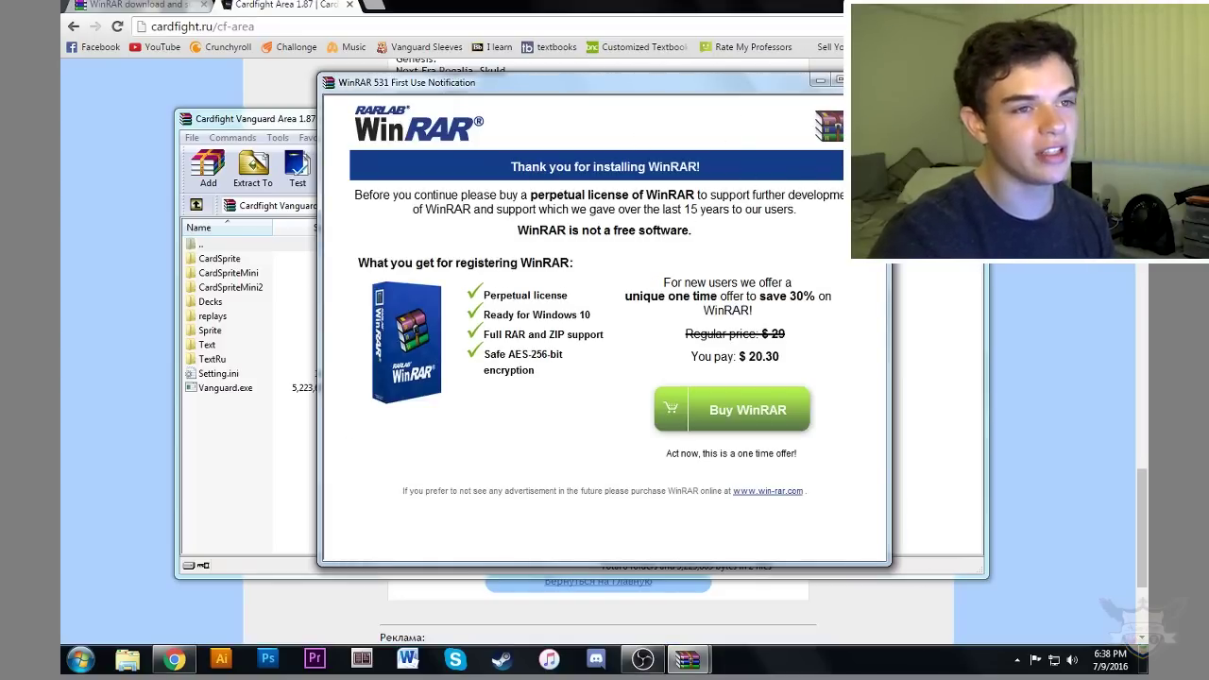
key(Escape)
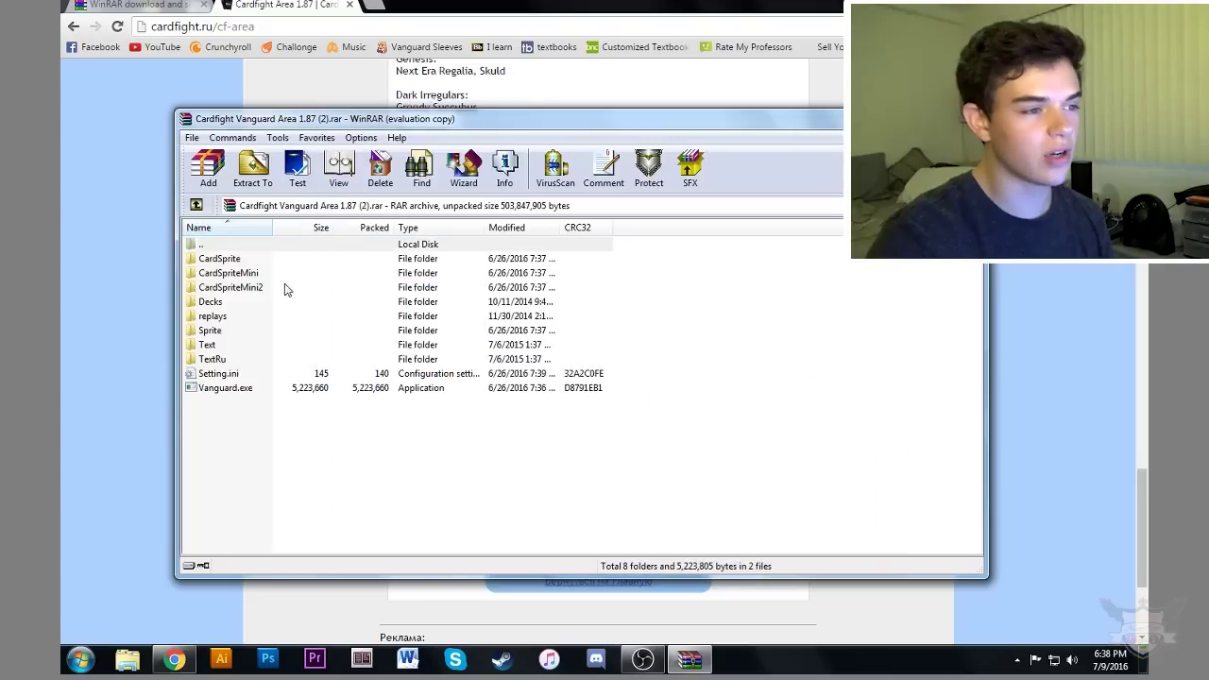
click(261, 414)
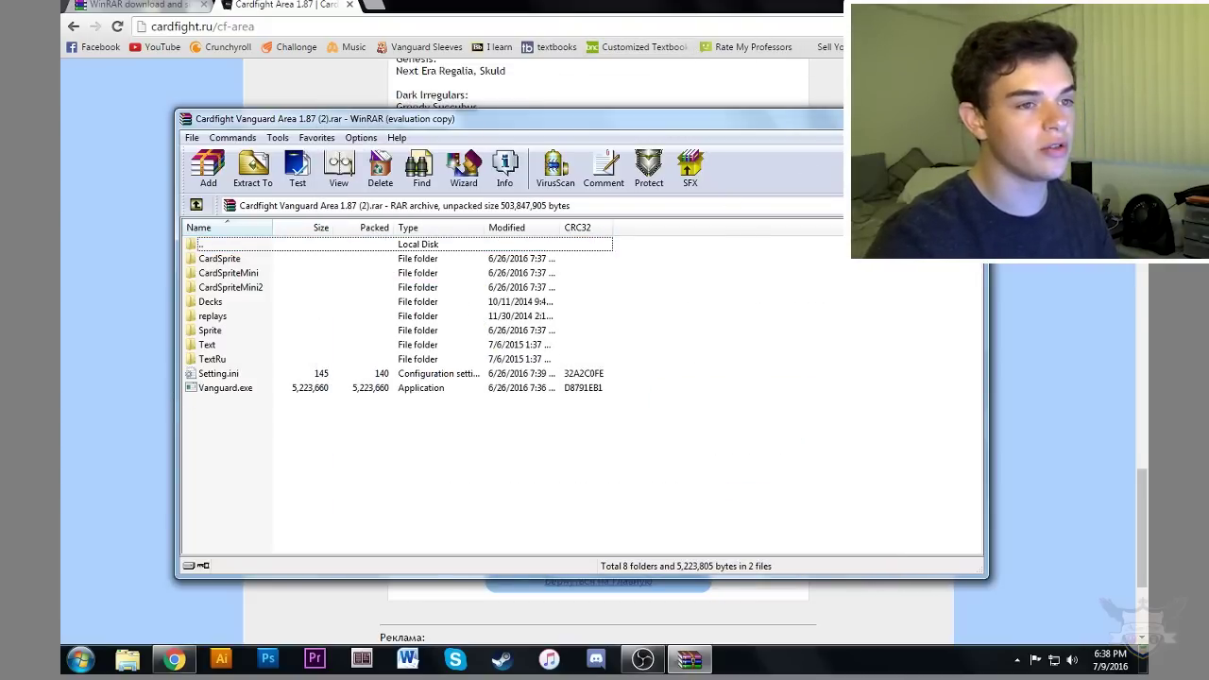
drag(985, 296, 591, 320)
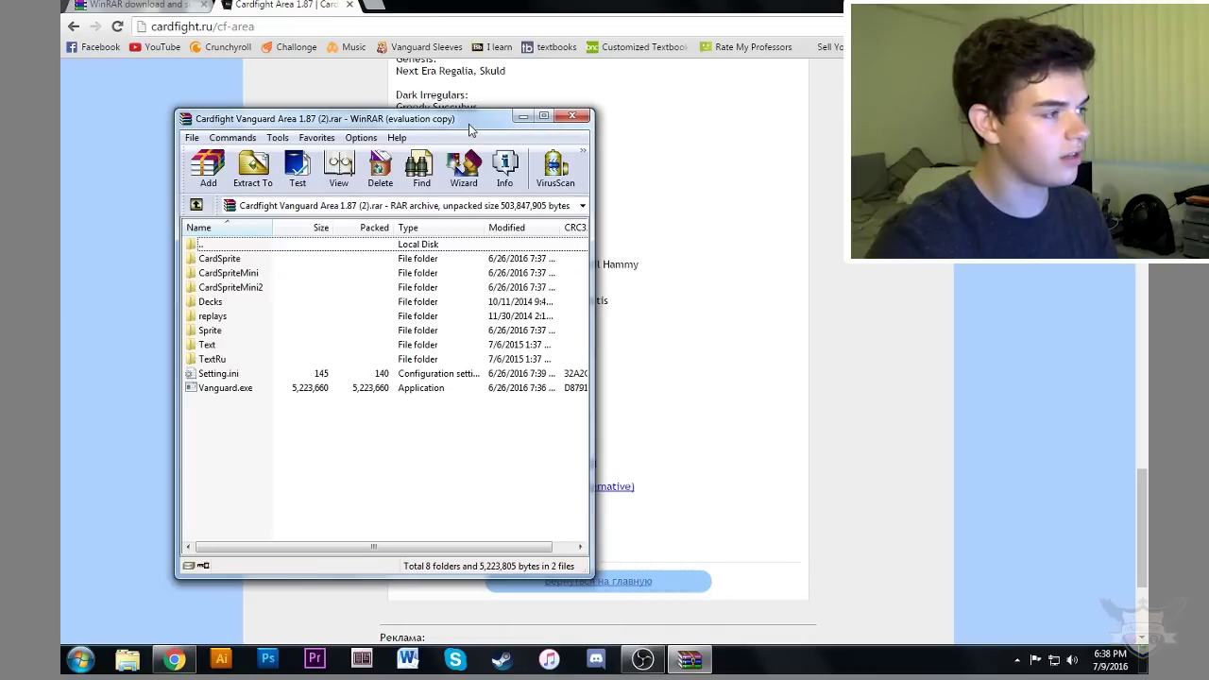
drag(475, 129, 396, 94)
click(443, 80)
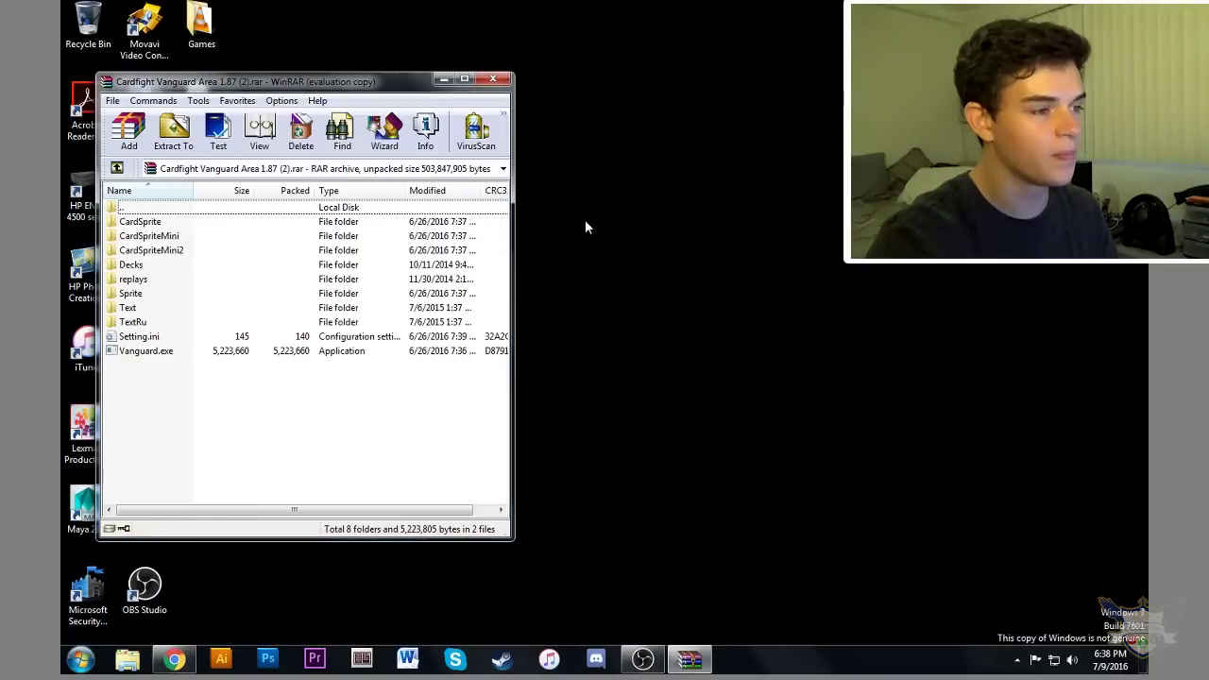
Create a new 'Cf Area' folder on the desktop and open it.
right_click(597, 176)
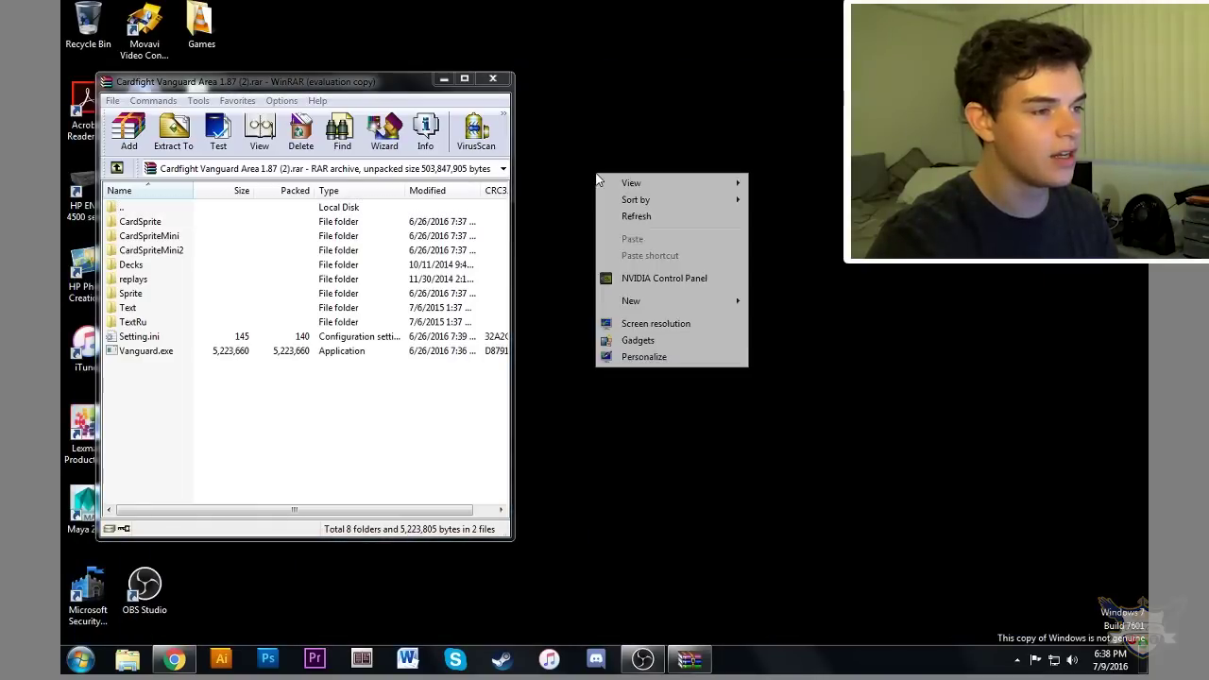
mouse_move(632, 300)
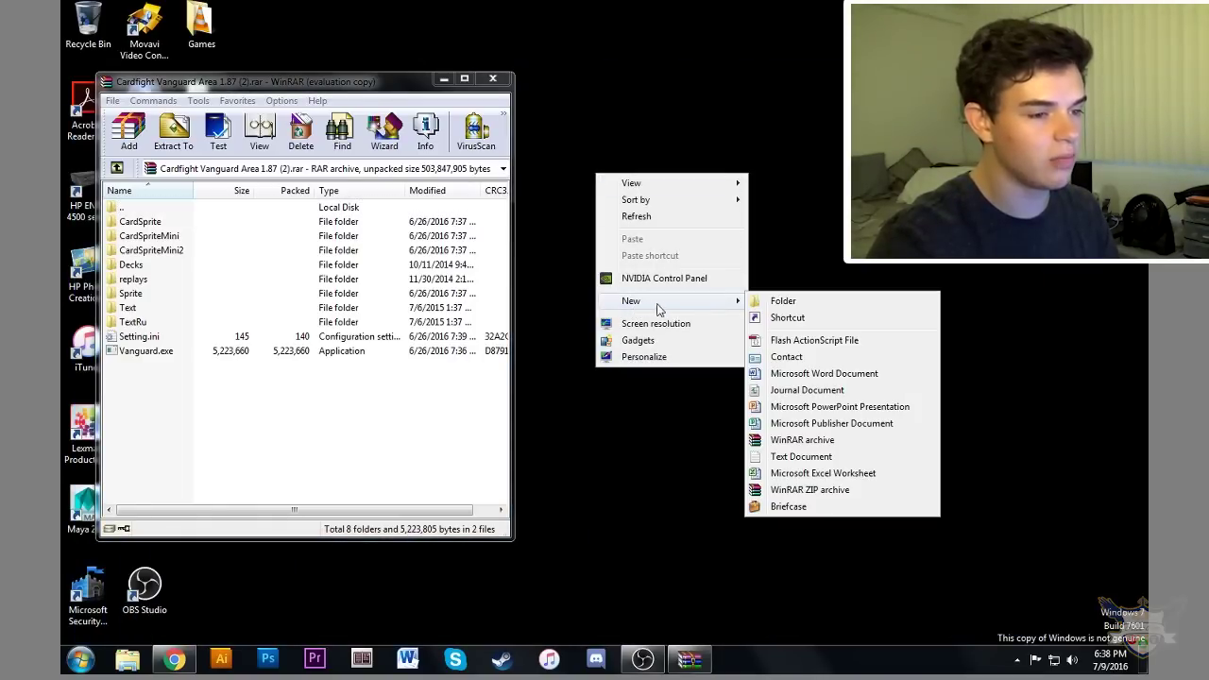
click(784, 300)
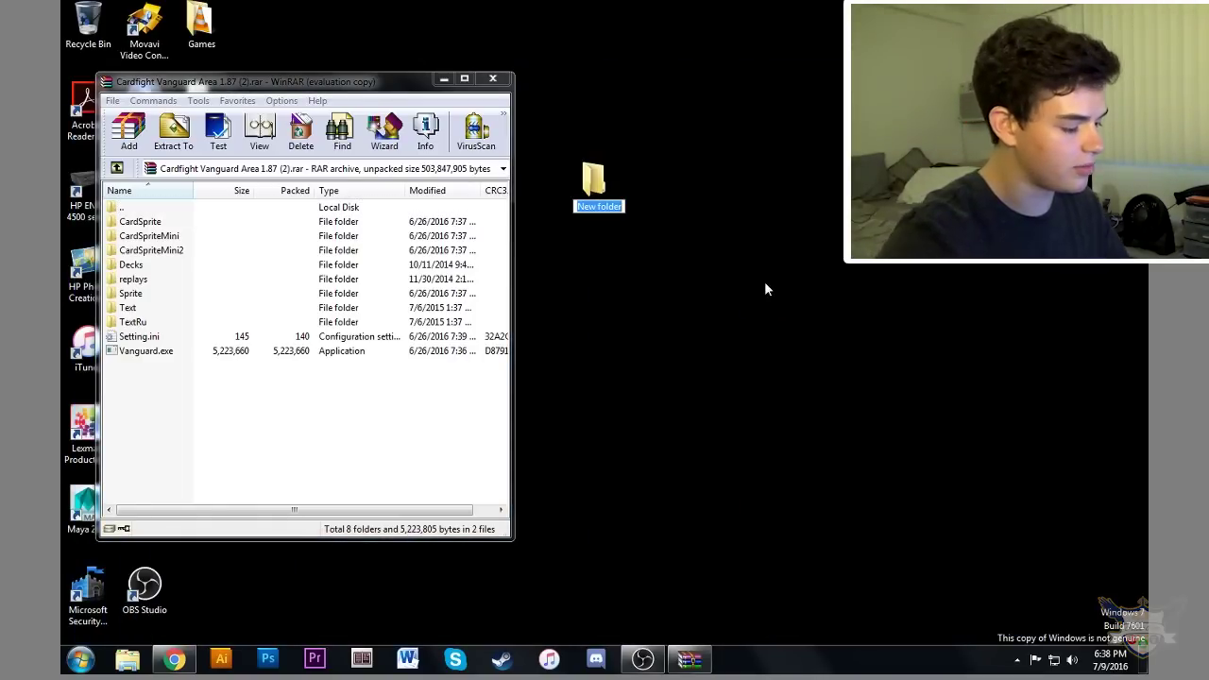
text(Cf)
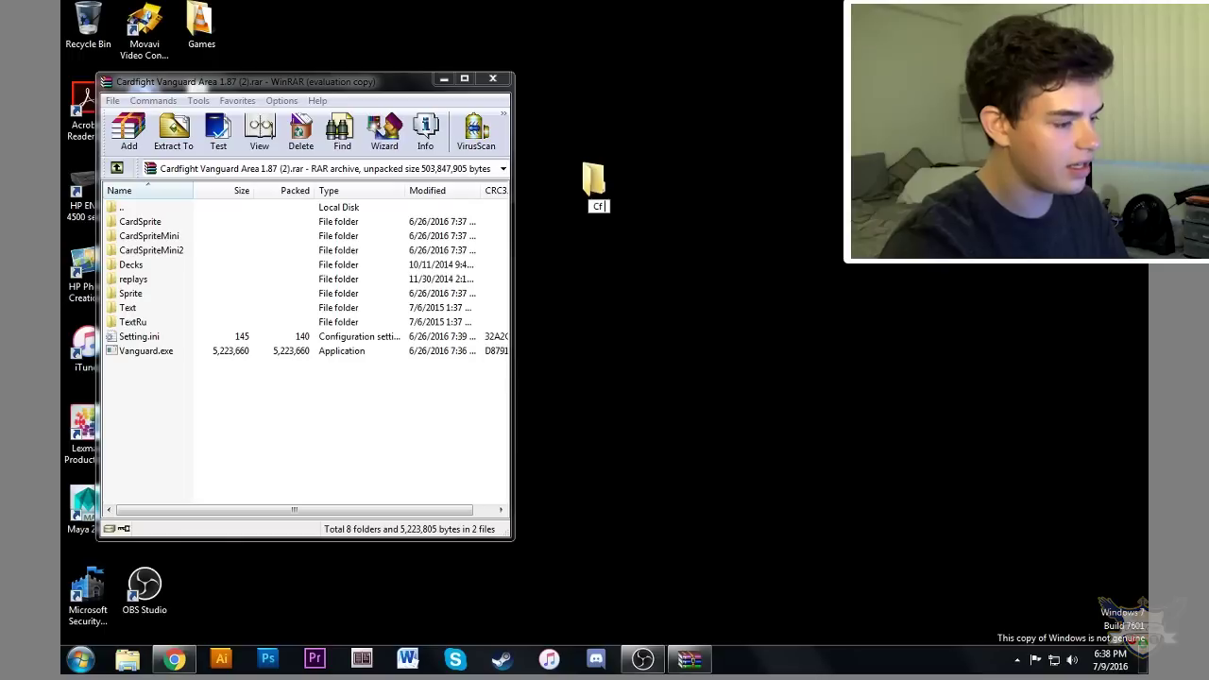
text( Area)
key(Return)
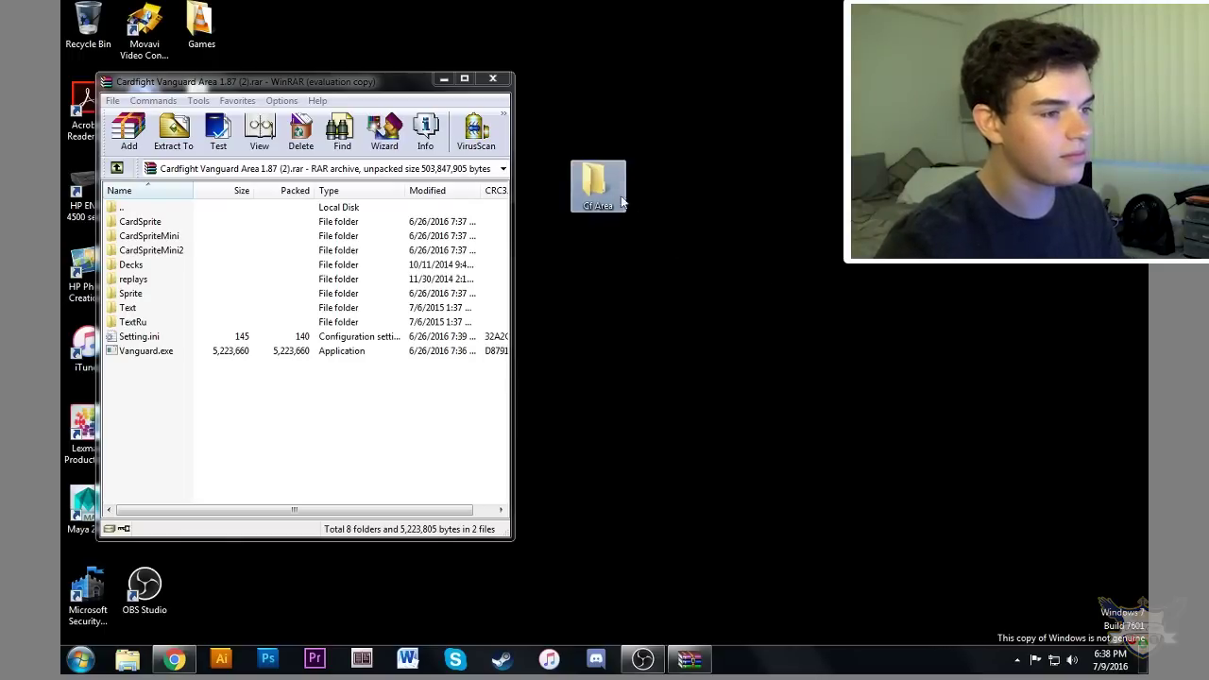
drag(986, 247, 986, 275)
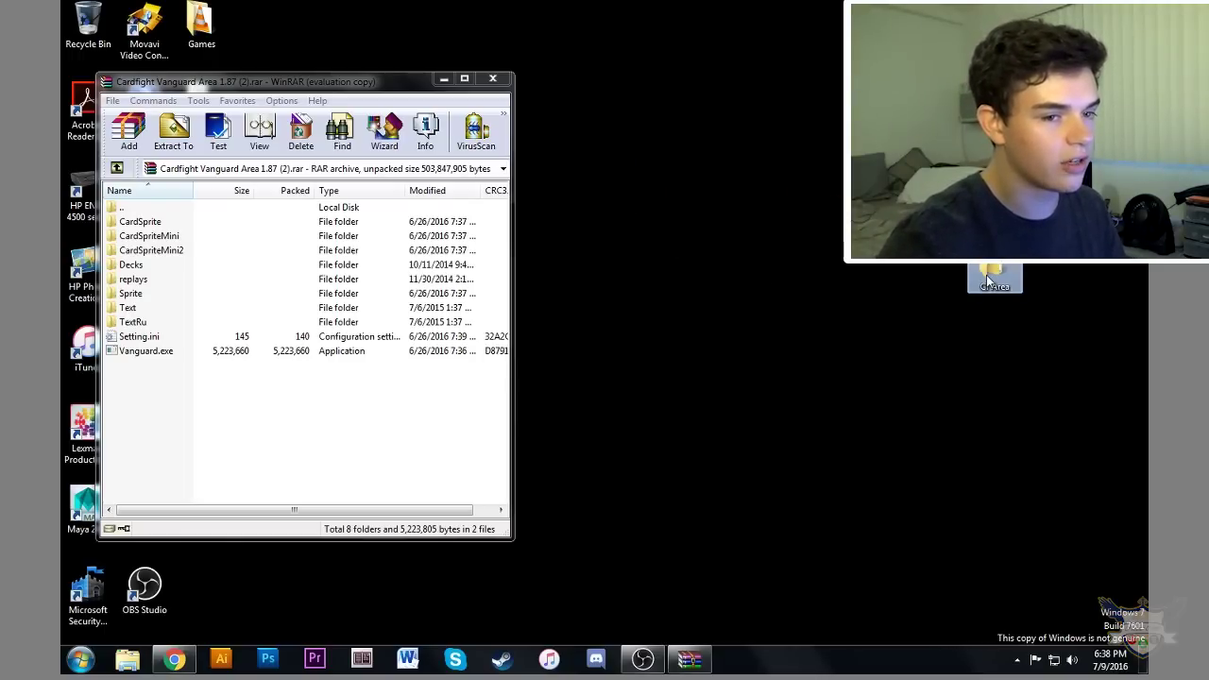
double_click(987, 275)
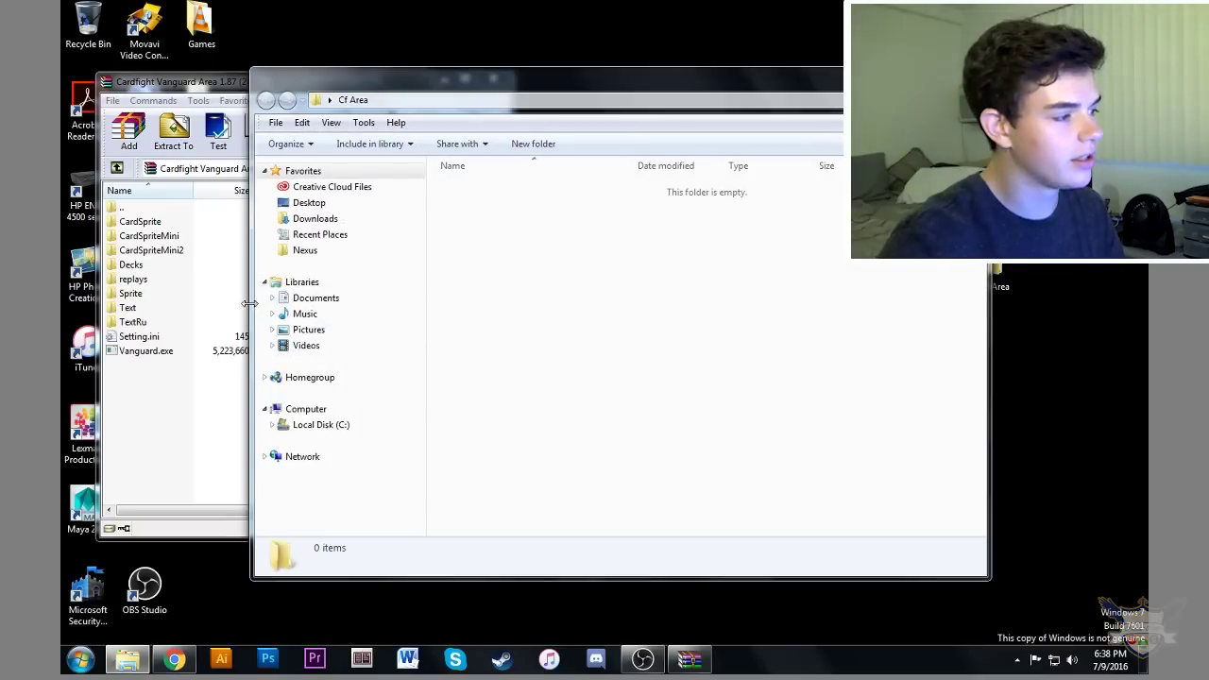
Drag all eight folders, Setting.ini and Vanguard.exe from the archive into Cf Area.
click(248, 308)
click(463, 267)
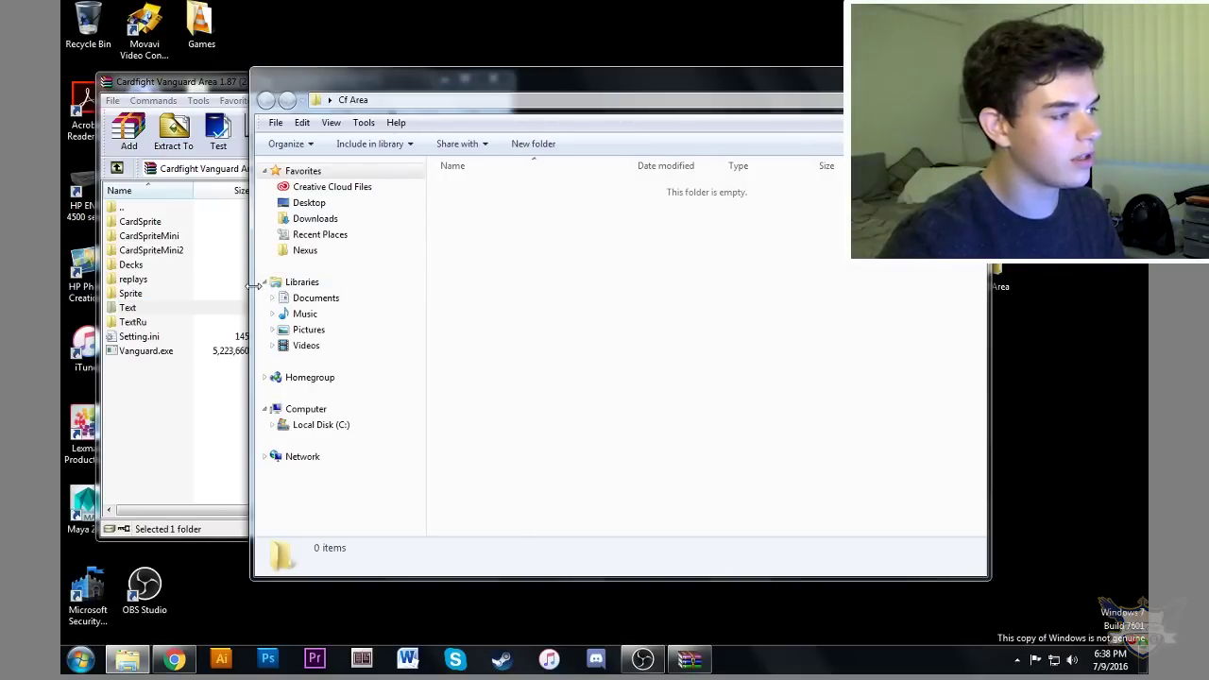
mouse_move(252, 293)
mouse_down()
mouse_move(534, 291)
mouse_move(520, 291)
mouse_up()
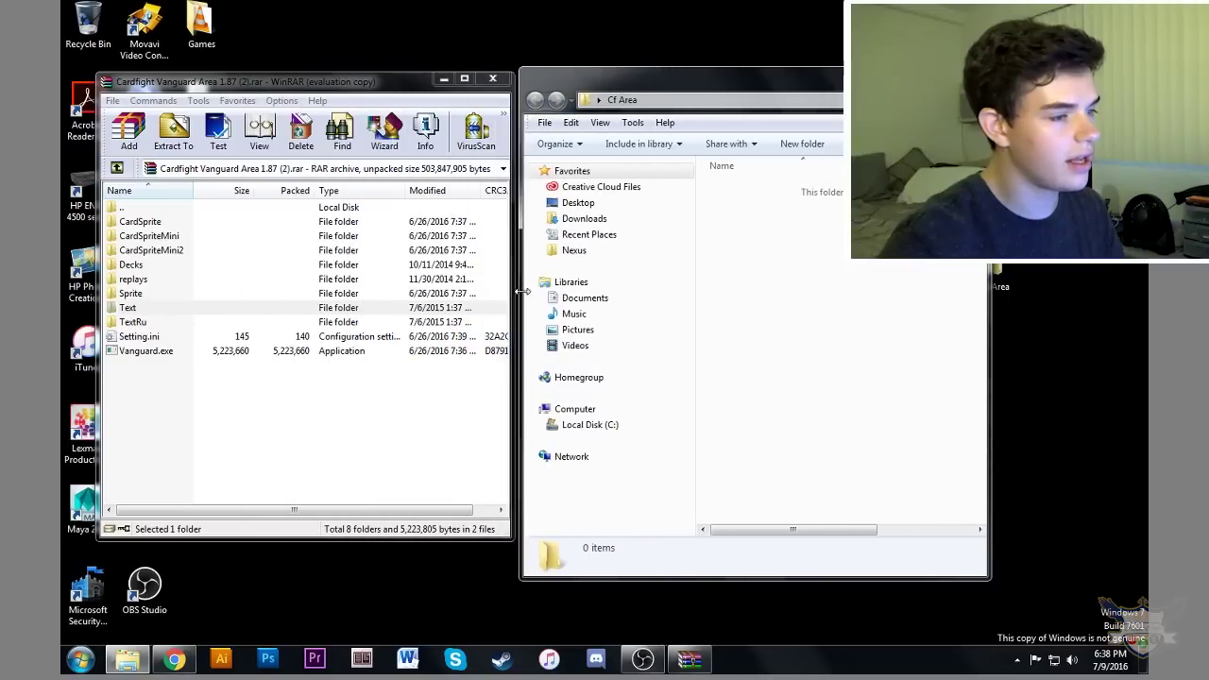
click(364, 401)
mouse_move(283, 401)
mouse_down()
mouse_move(240, 370)
mouse_move(138, 212)
mouse_up()
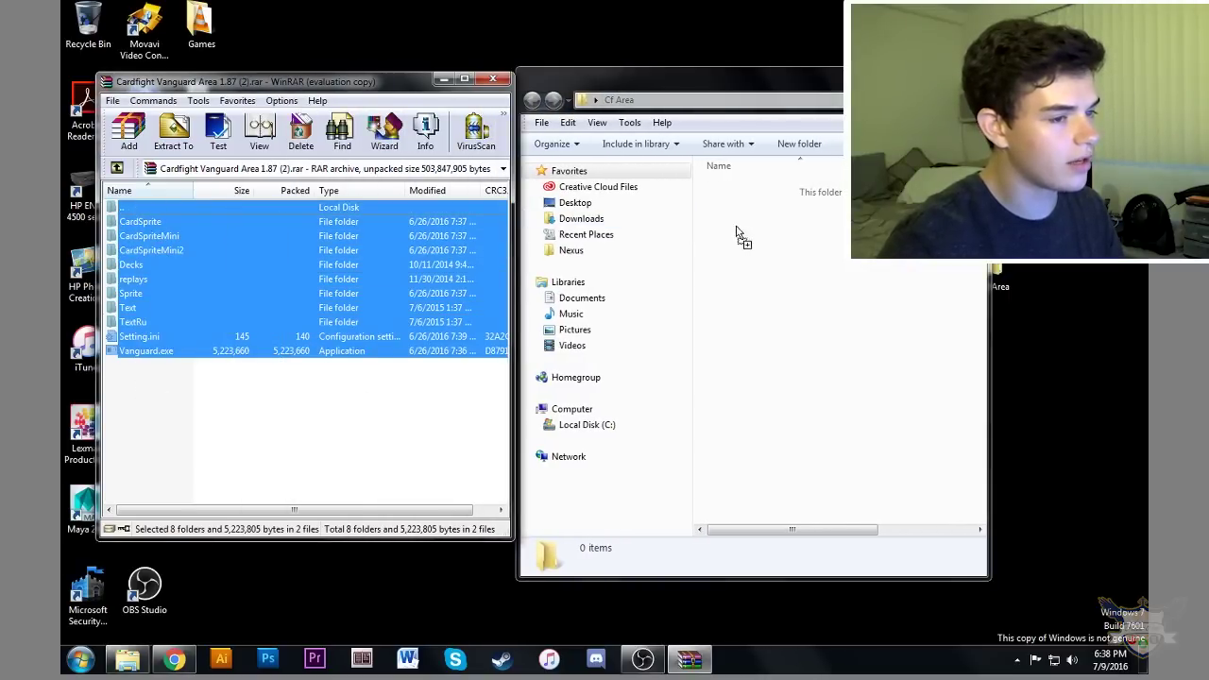
drag(390, 219, 782, 251)
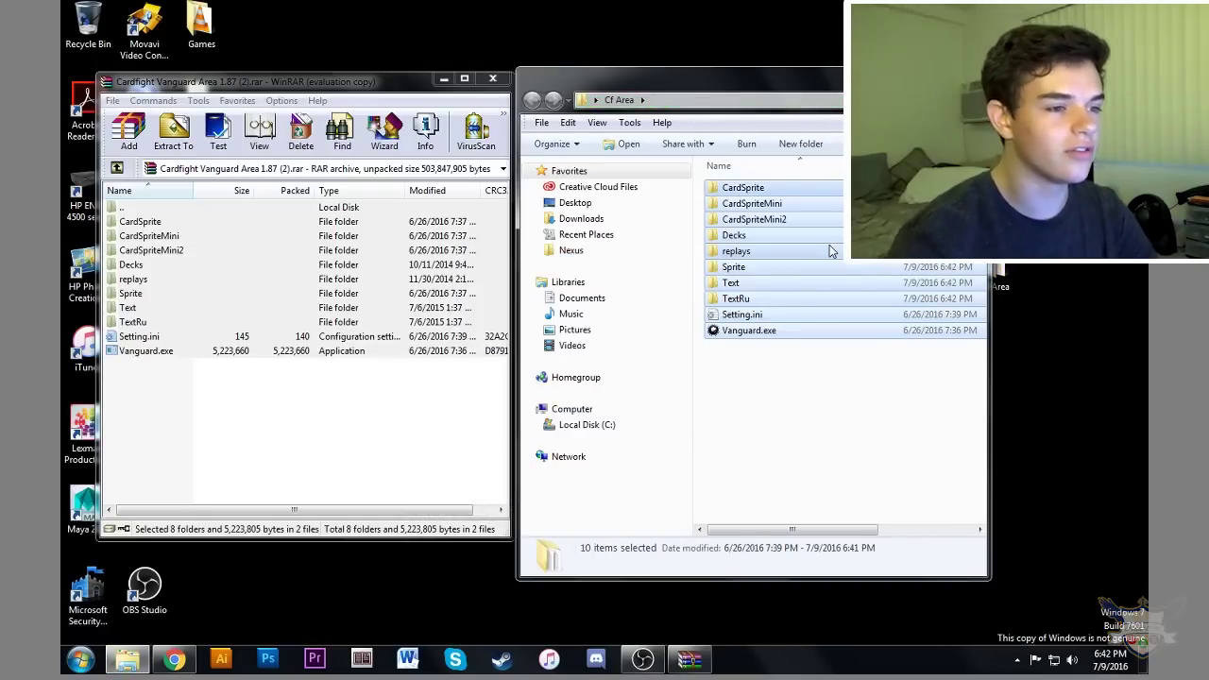
Close WinRAR, sort Cf Area by name ascending, and open Vanguard.exe.
click(493, 78)
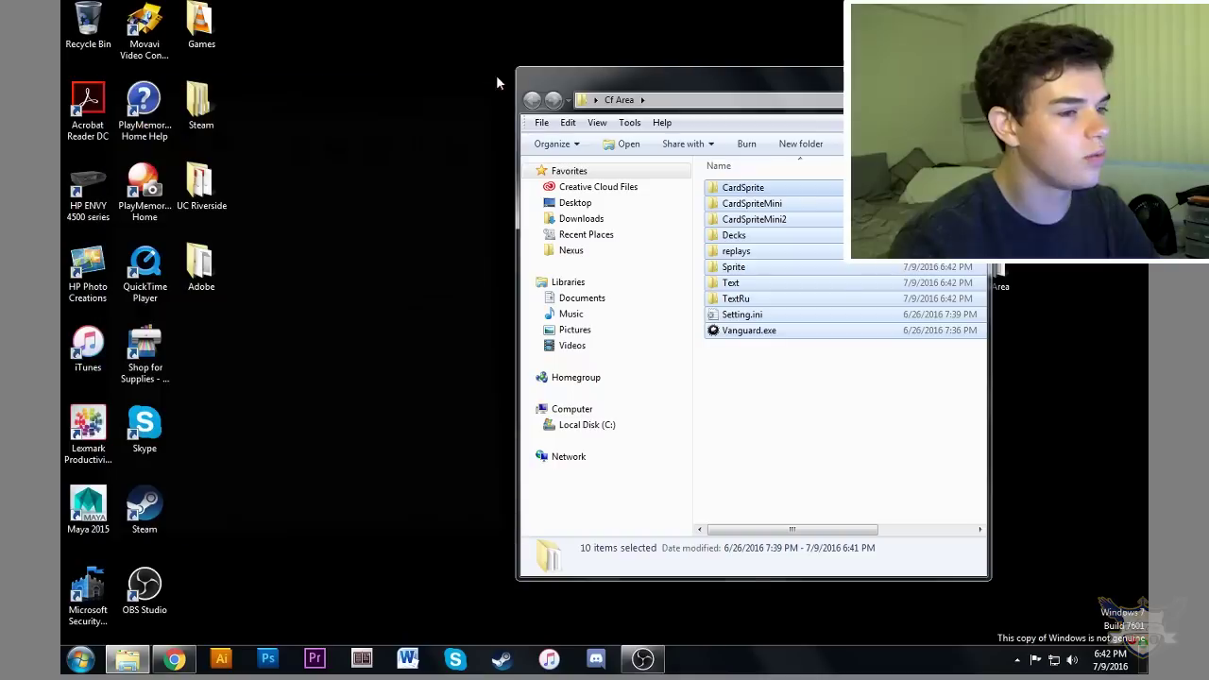
click(755, 166)
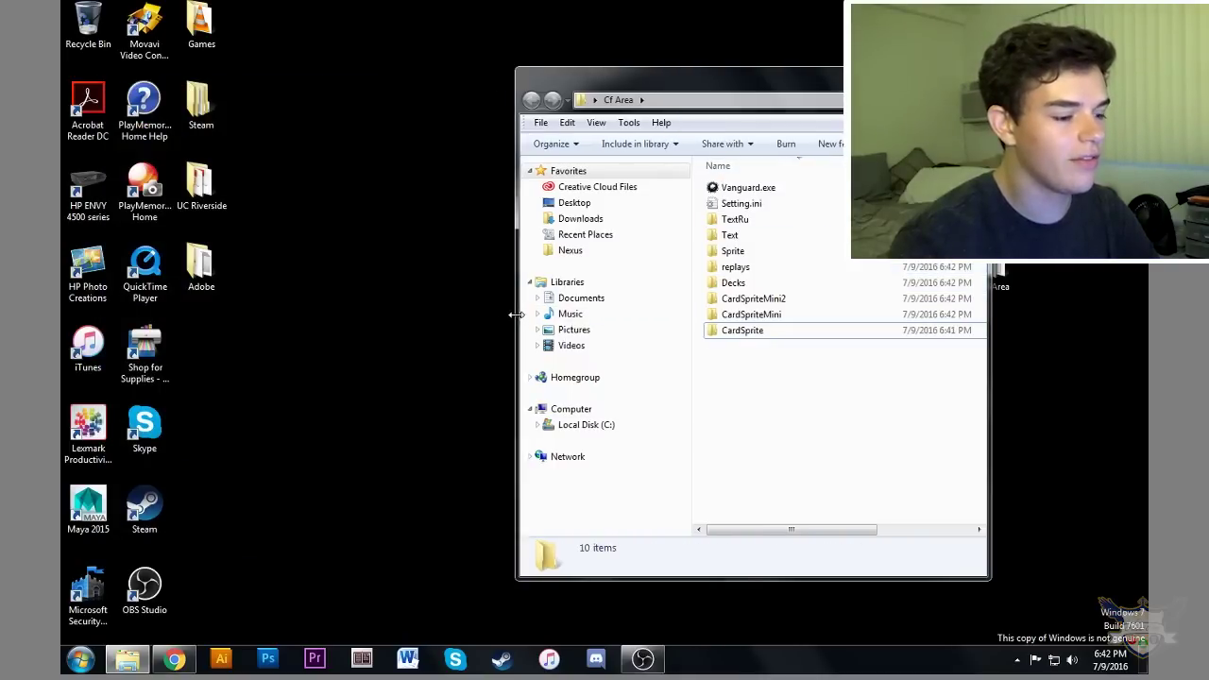
drag(517, 315, 236, 315)
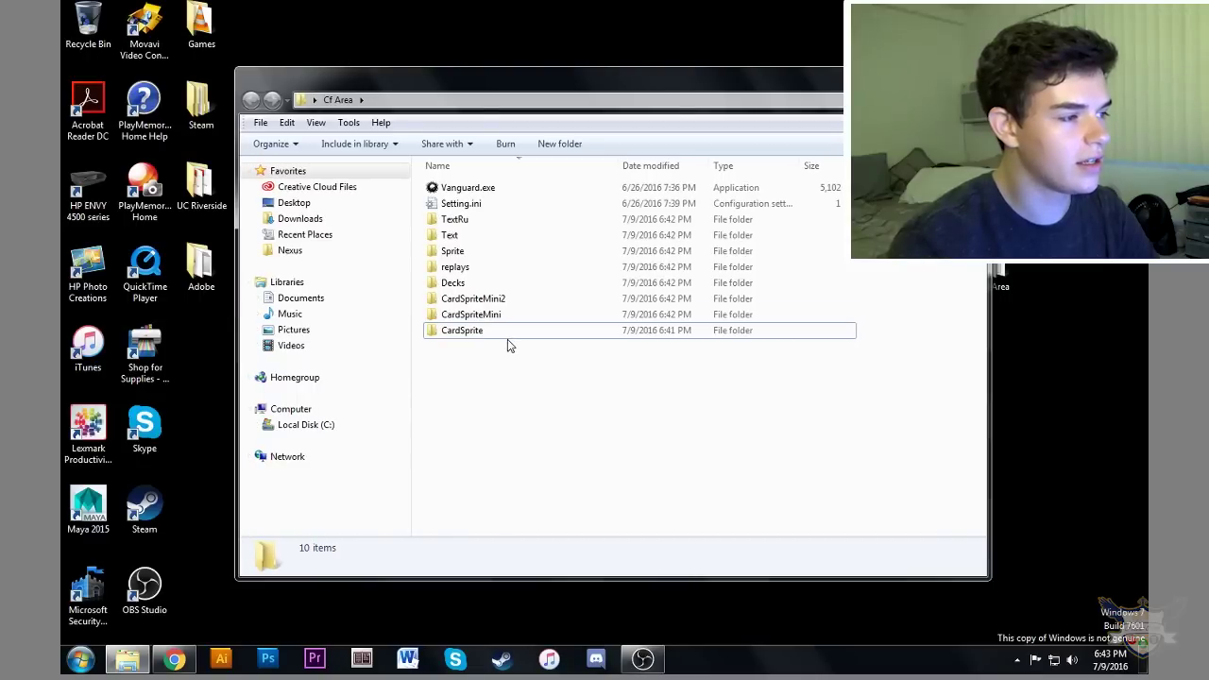
right_click(486, 360)
mouse_move(525, 385)
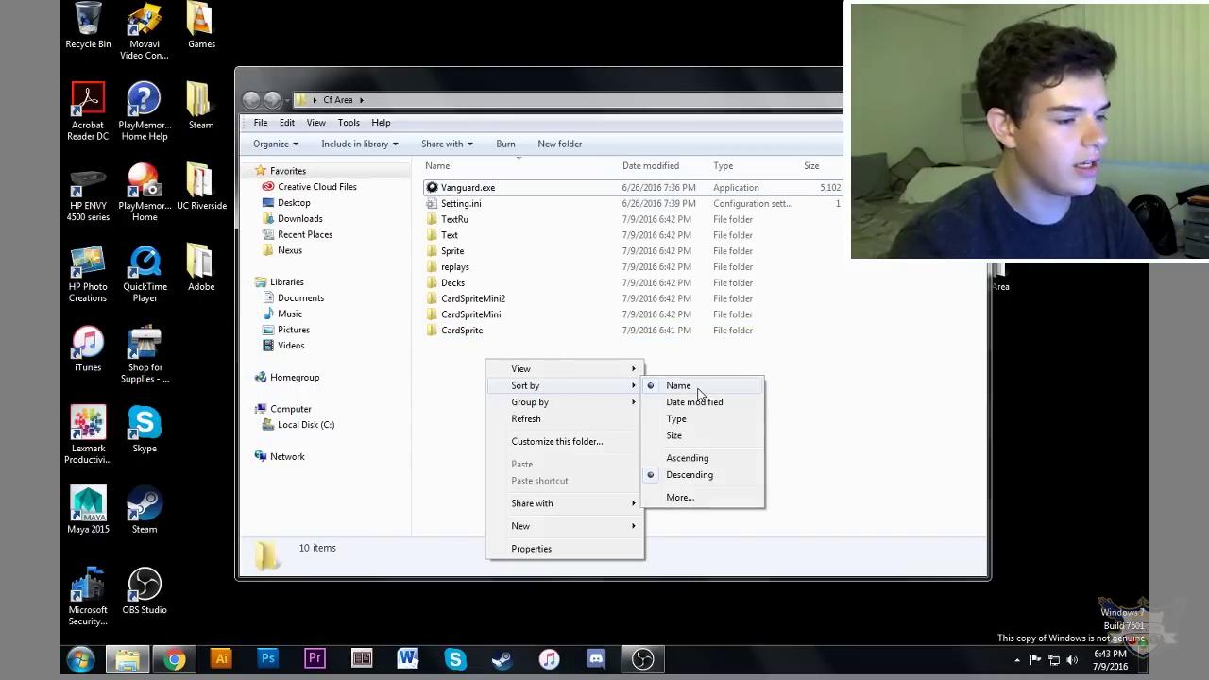
click(698, 389)
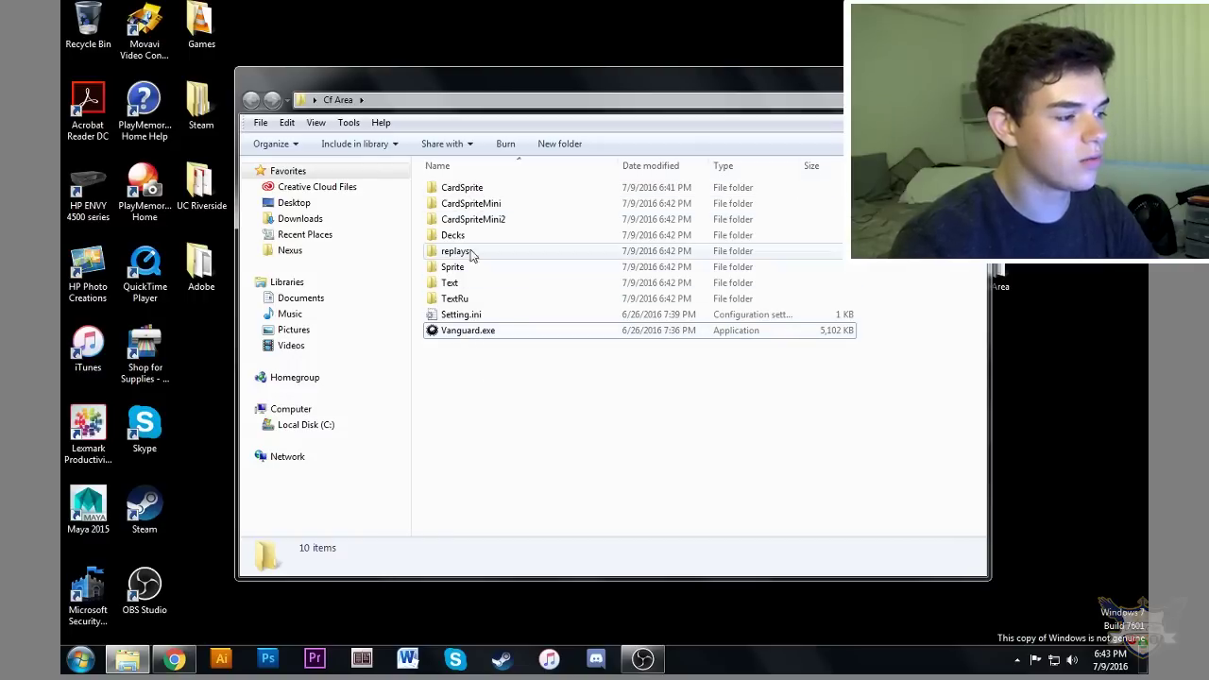
mouse_move(467, 330)
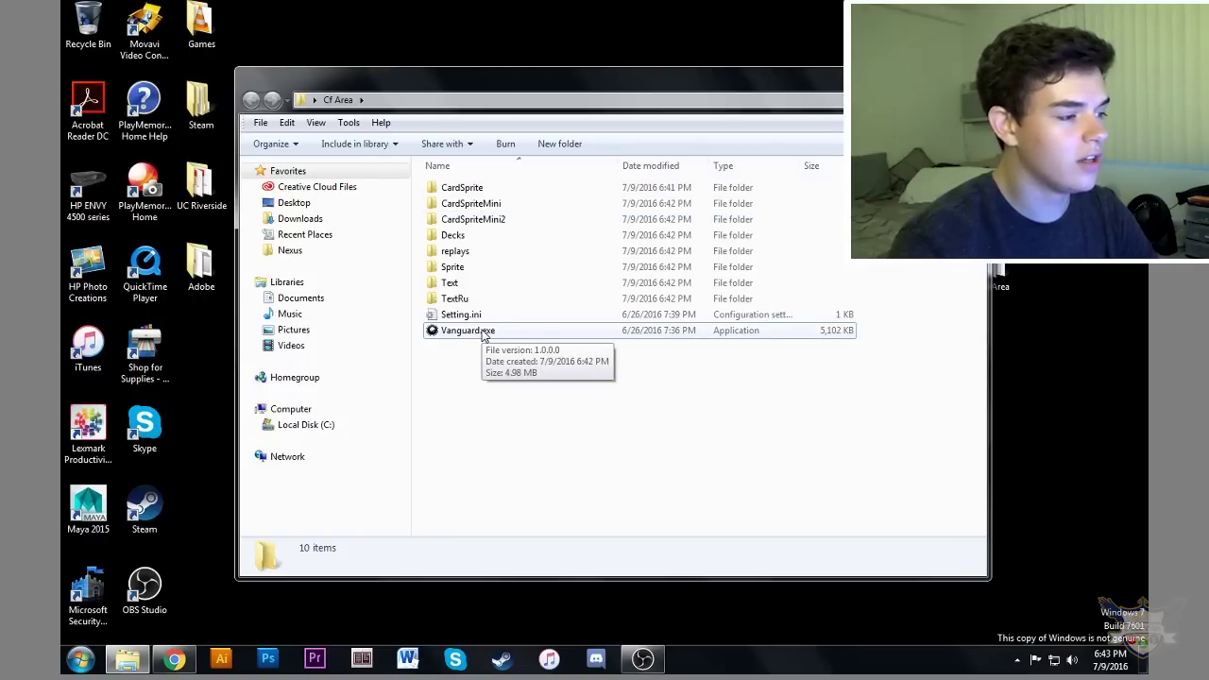
double_click(482, 332)
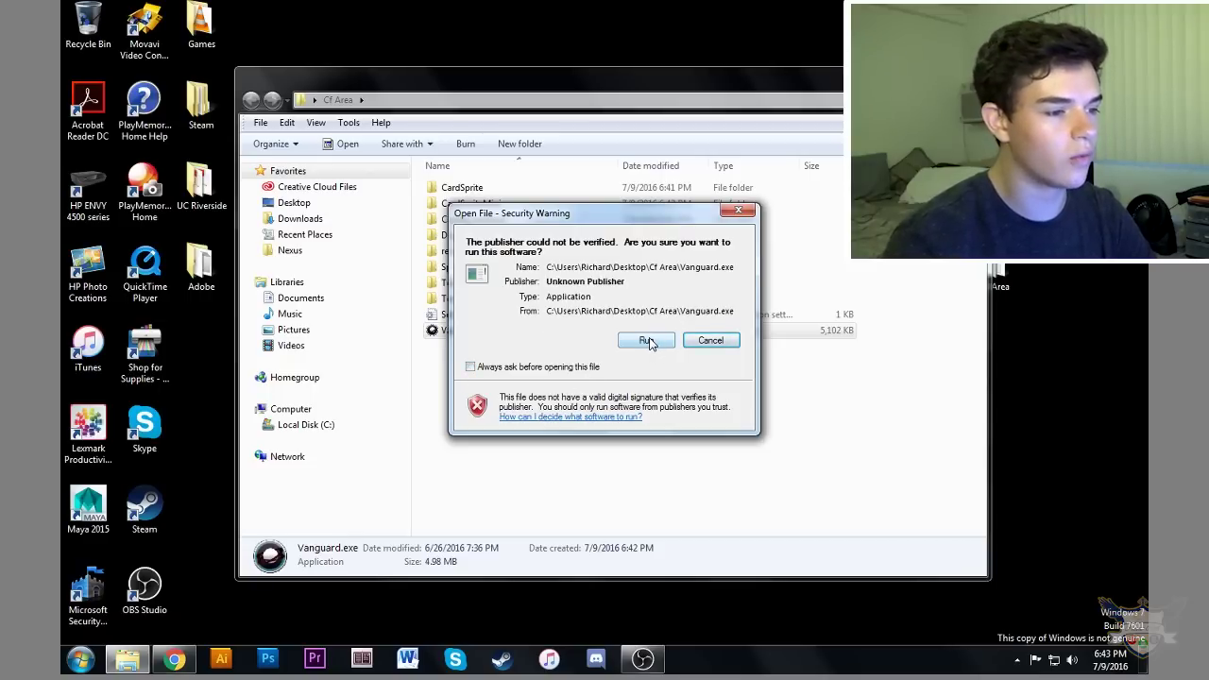
Run Vanguard.exe past the unverified-publisher security warning so its splash screen loads.
click(650, 343)
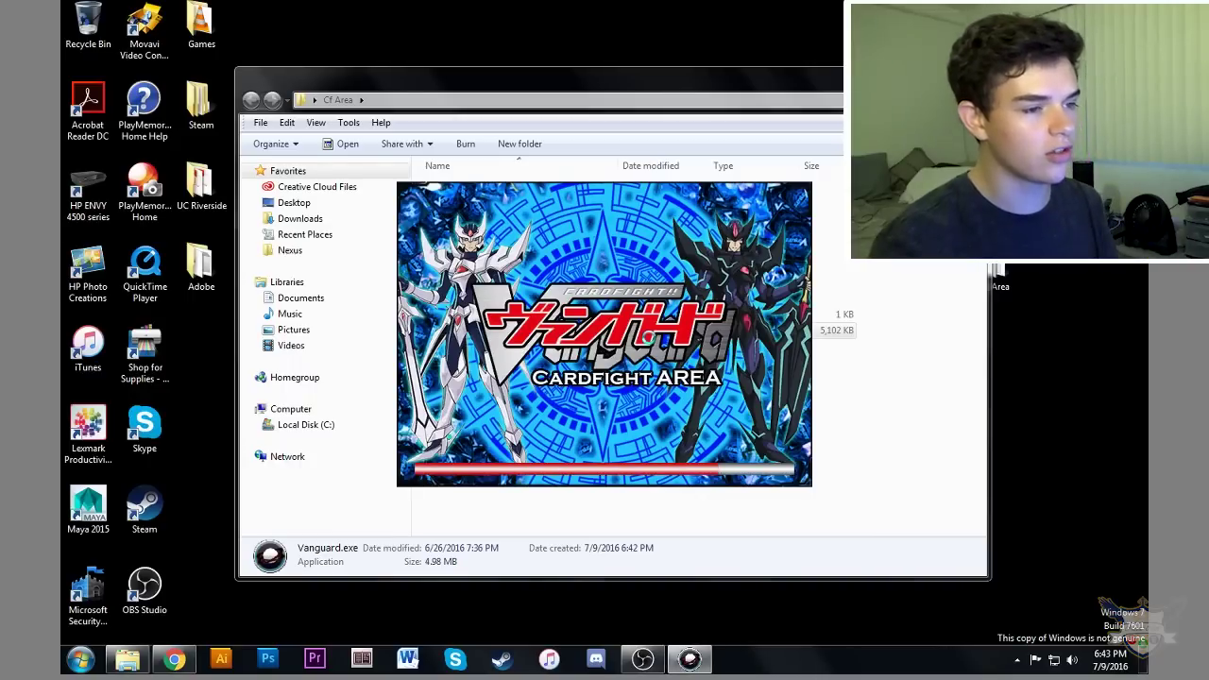